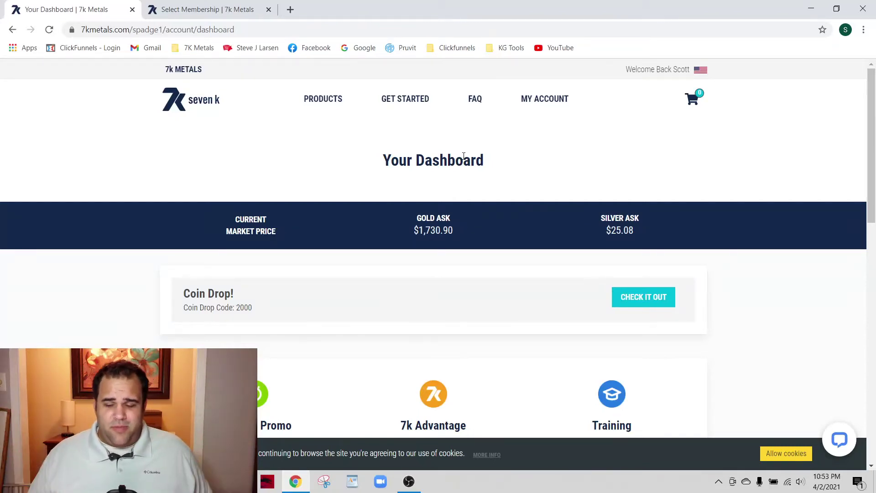
# Open the account profile from MY ACCOUNT and highlight the username in the Username/Website link.
pyautogui.moveTo(563, 98)
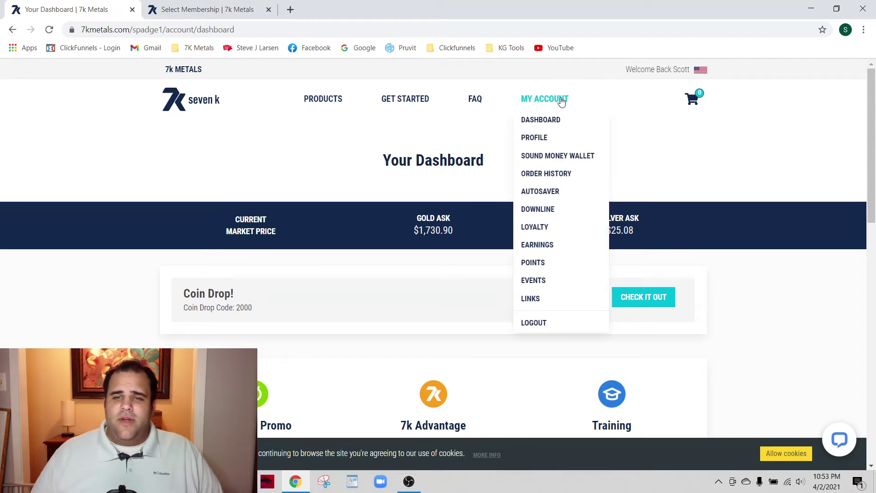
pyautogui.click(535, 141)
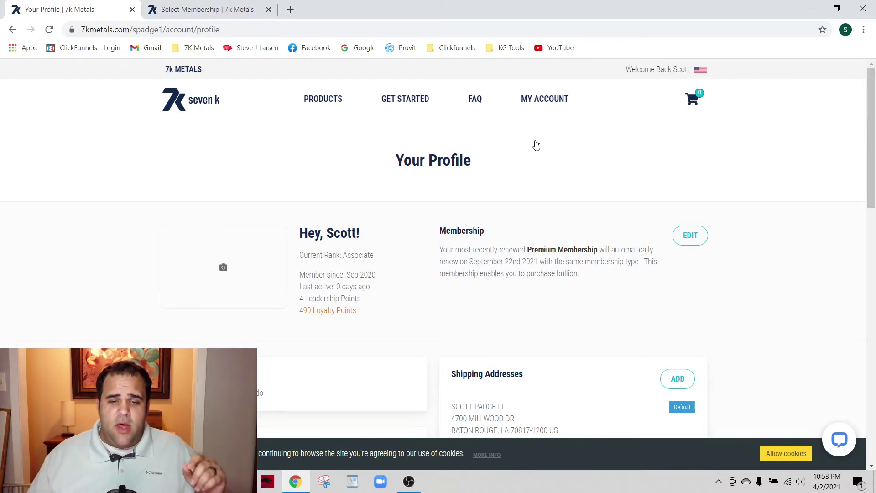
pyautogui.scroll(-3, 562, 96)
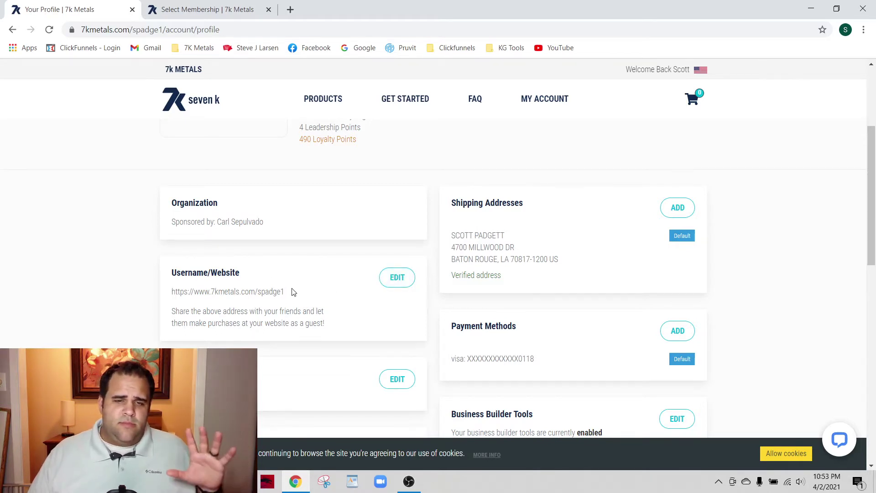
pyautogui.moveTo(294, 292); pyautogui.dragTo(257, 296)
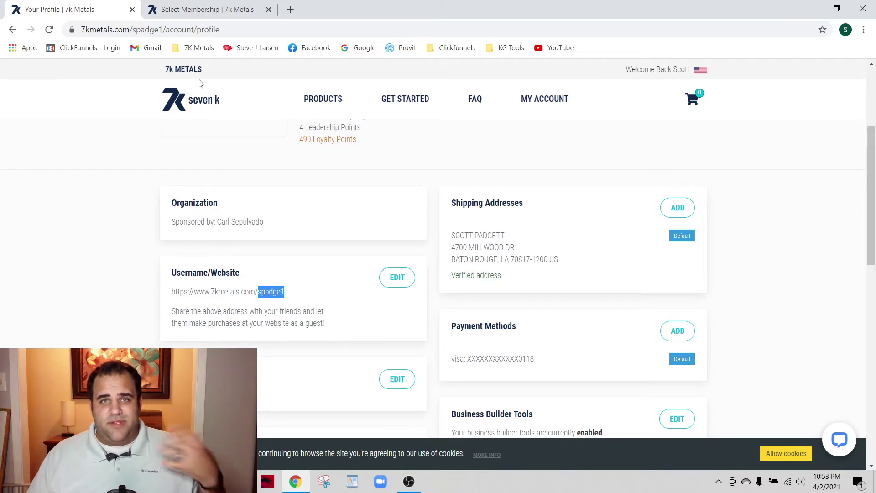
# Reload the Select Membership page from the 7K Metals bookmark and select the username in its address.
pyautogui.click(195, 10)
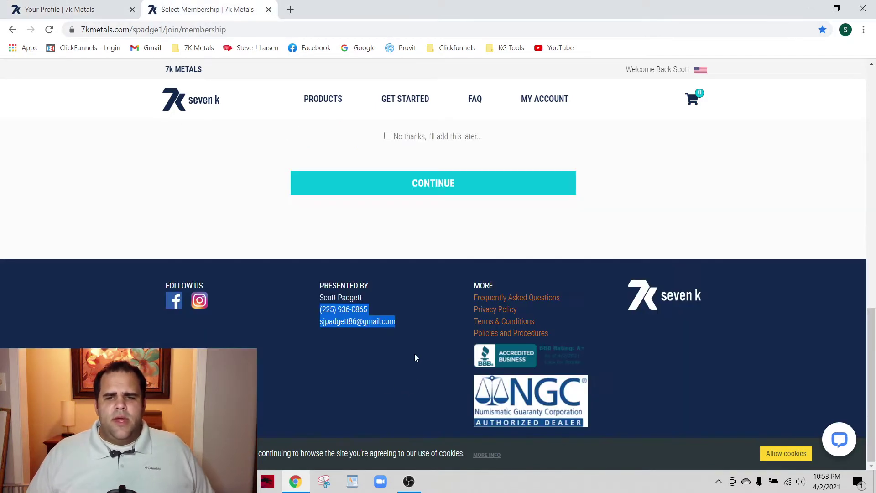
pyautogui.scroll(10, 256, 365)
pyautogui.scroll(4, 225, 300)
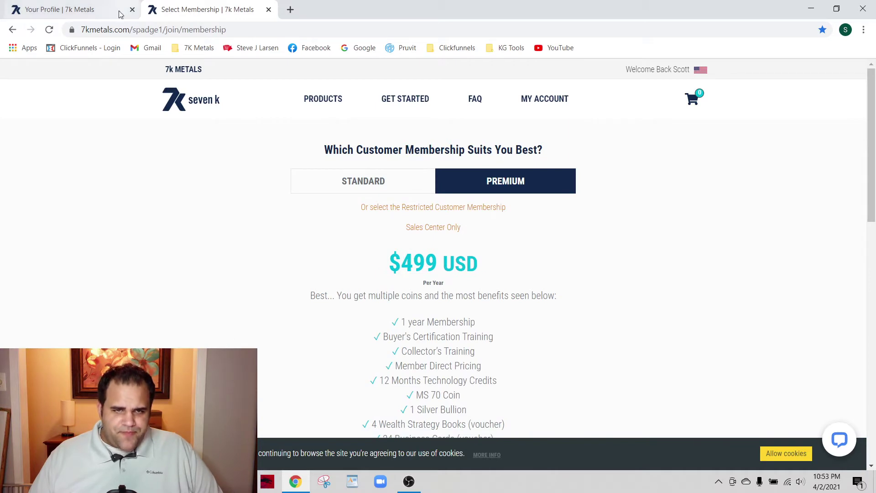
pyautogui.click(199, 51)
pyautogui.click(201, 64)
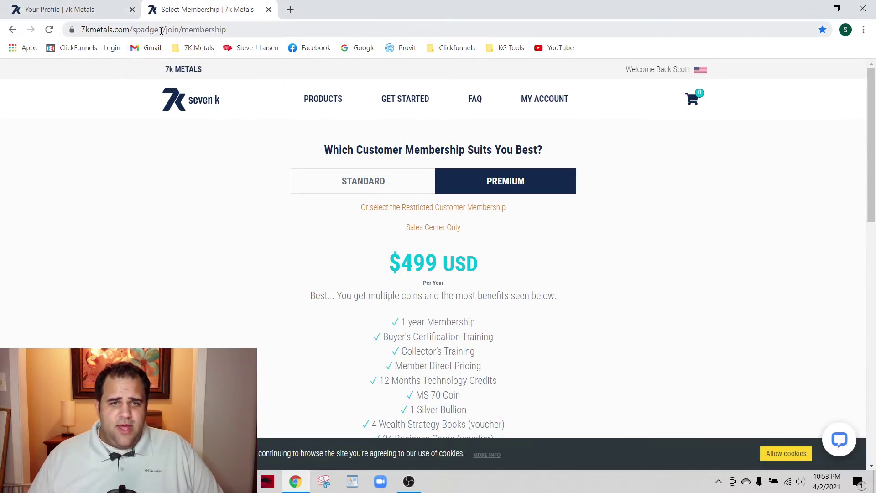
pyautogui.moveTo(161, 29); pyautogui.dragTo(133, 30)
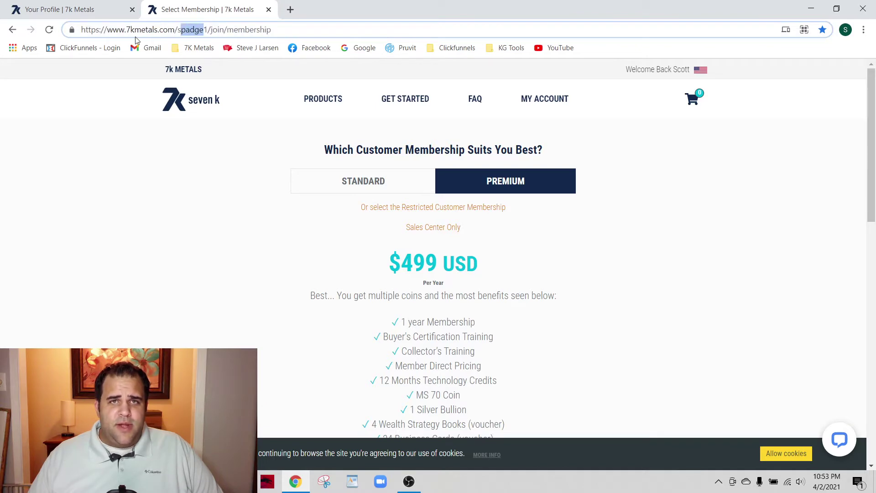
pyautogui.click(163, 206)
# Check that the footer's Presented By section shows your own name, phone and e-mail.
pyautogui.scroll(-6, 183, 210)
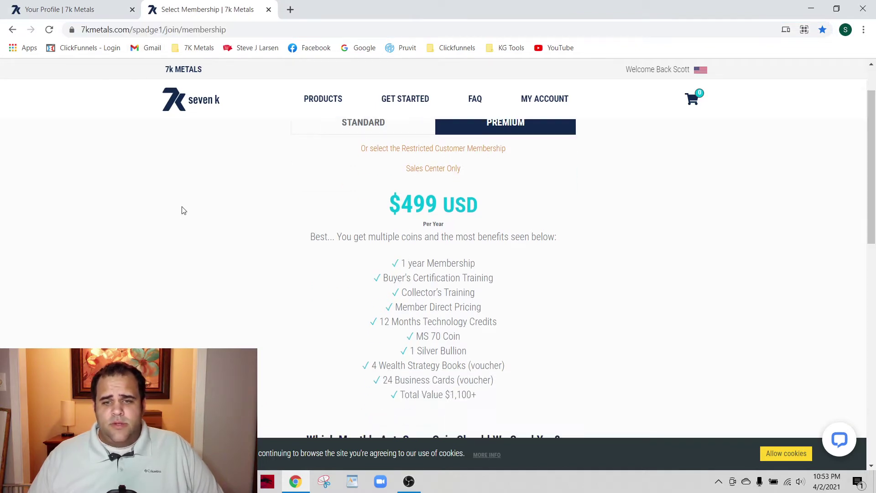
pyautogui.scroll(-8, 183, 210)
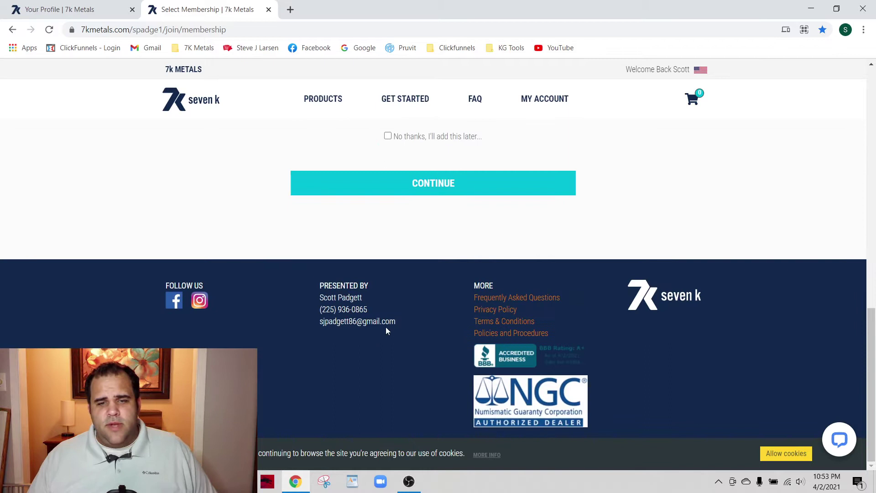
pyautogui.moveTo(369, 296); pyautogui.dragTo(321, 298)
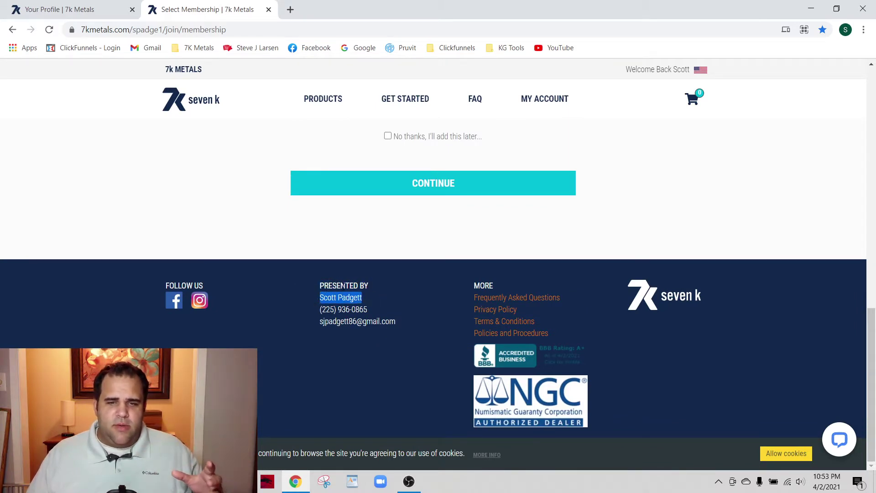
pyautogui.moveTo(370, 285); pyautogui.dragTo(199, 302)
pyautogui.click(381, 299)
# Select the username segment of the page address so it can be replaced.
pyautogui.scroll(10, 401, 320)
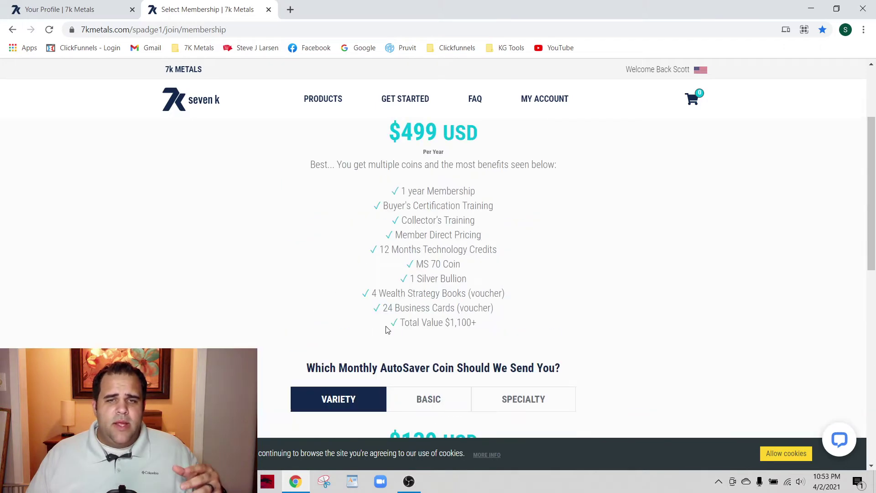
pyautogui.click(157, 29)
pyautogui.click(158, 29)
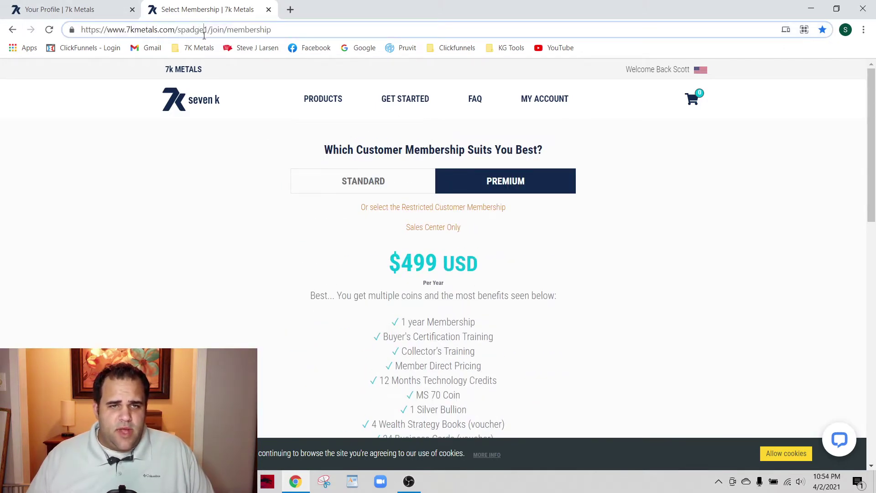
pyautogui.moveTo(204, 35); pyautogui.dragTo(178, 24)
# Load the membership page under the sponsor's username and view its footer presenter details.
pyautogui.write('cs')
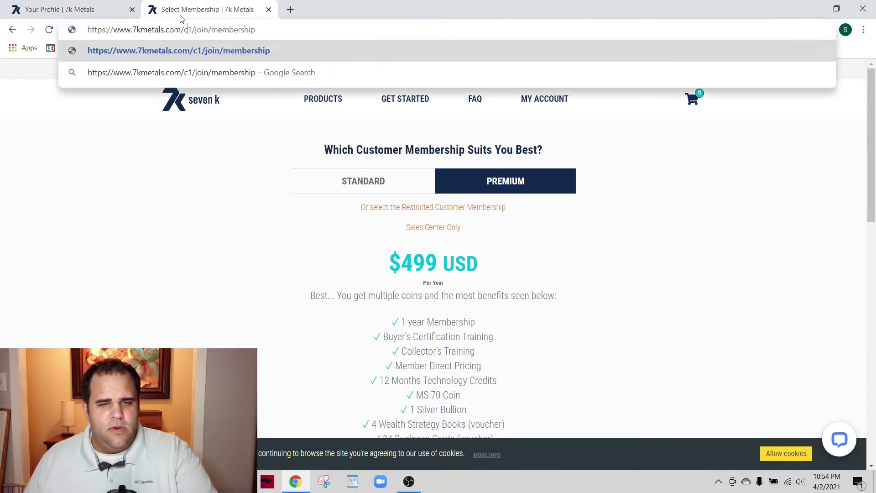
pyautogui.click(179, 60)
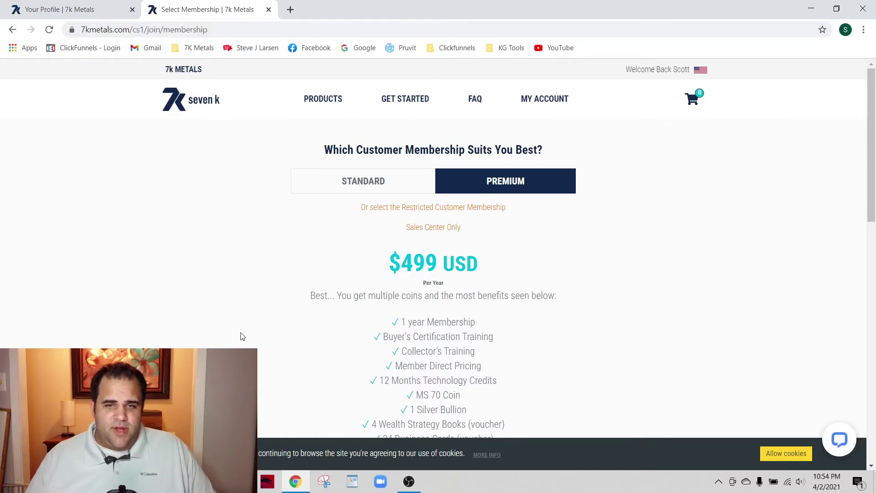
pyautogui.scroll(-15, 286, 345)
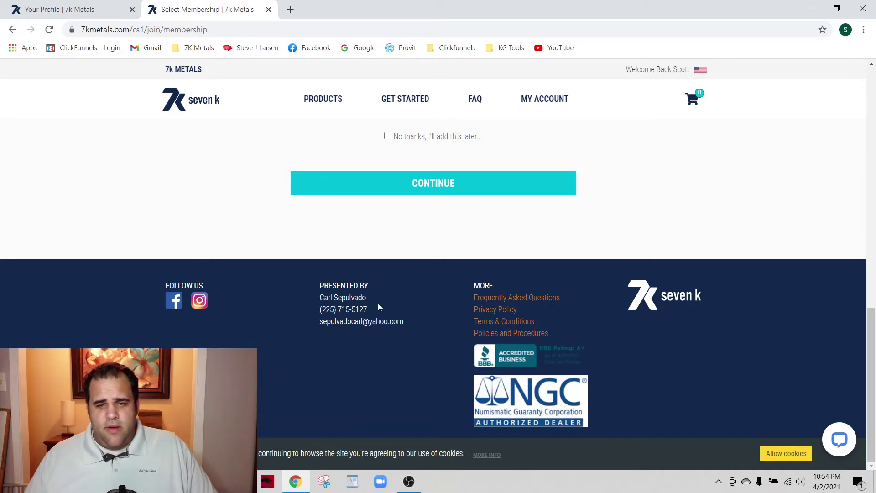
pyautogui.moveTo(372, 301); pyautogui.dragTo(316, 295)
pyautogui.click(287, 310)
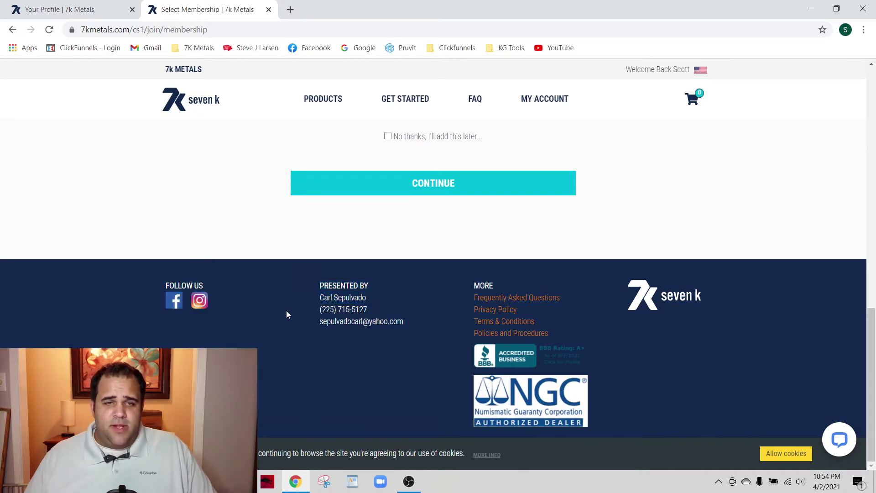
# Select and right-click the sponsor's name in the footer, then select the address's username part.
pyautogui.moveTo(381, 306); pyautogui.dragTo(316, 299)
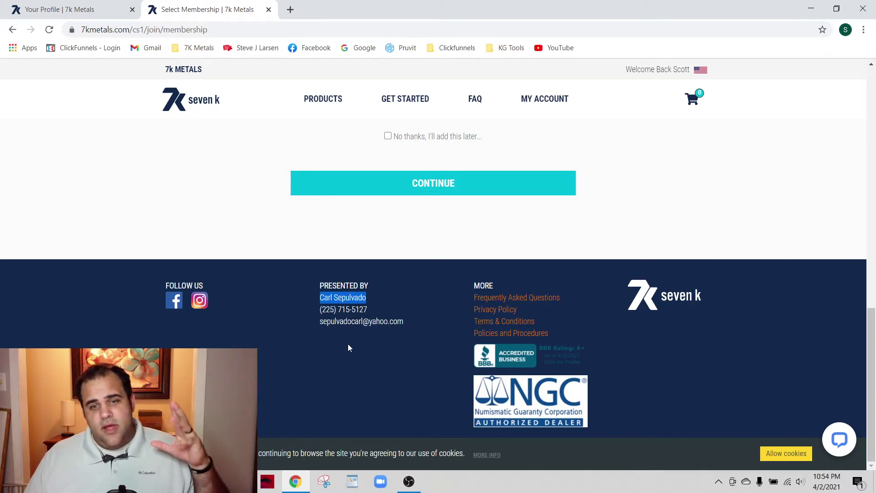
pyautogui.rightClick(364, 297)
pyautogui.click(307, 299)
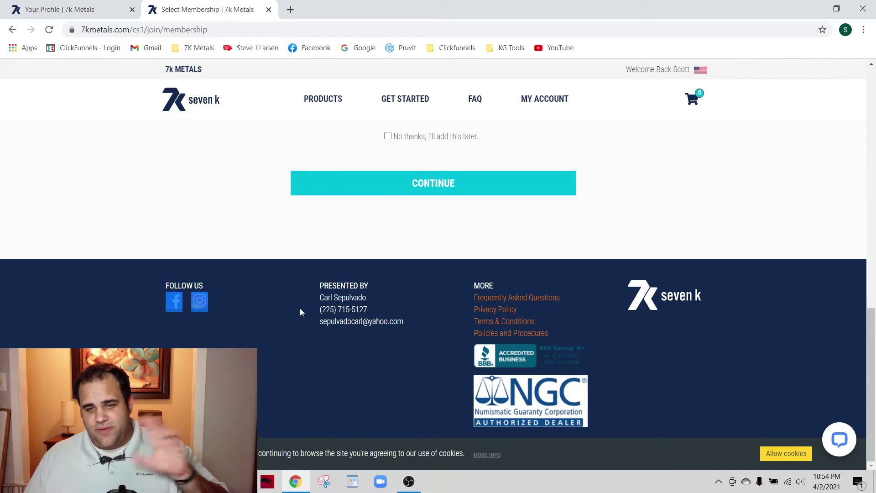
pyautogui.scroll(15, 300, 311)
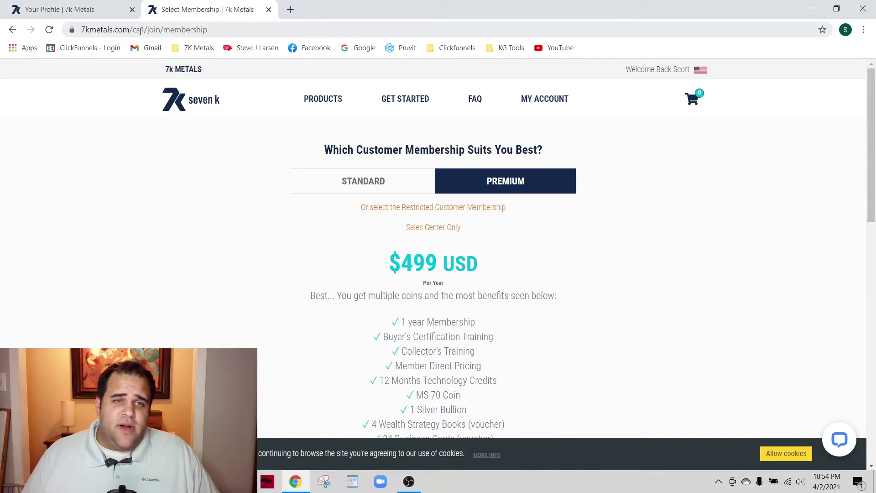
pyautogui.moveTo(140, 29); pyautogui.dragTo(132, 30)
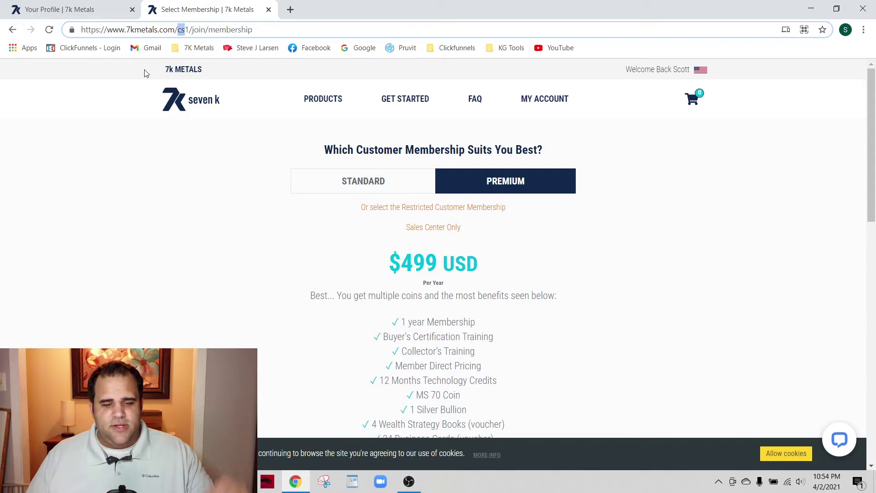
# Reload Select Membership from the bookmark under your own username and check the footer's Presented By details.
pyautogui.click(195, 47)
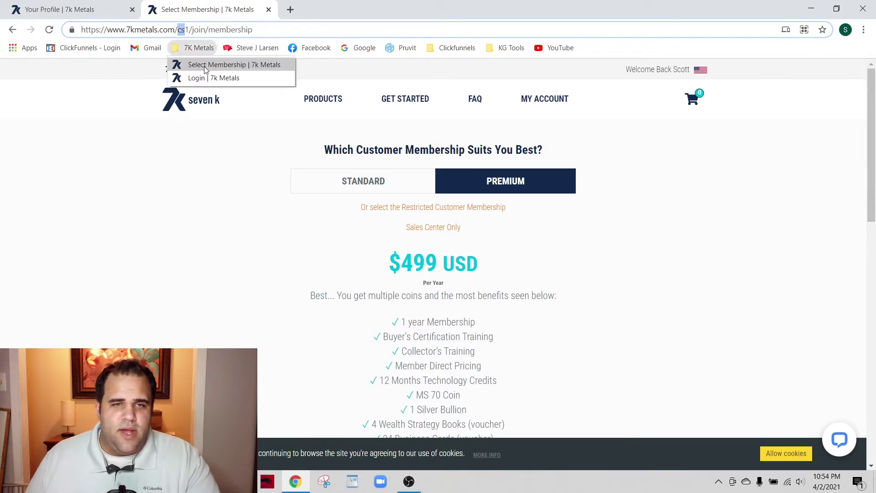
pyautogui.click(199, 64)
pyautogui.scroll(-15, 274, 248)
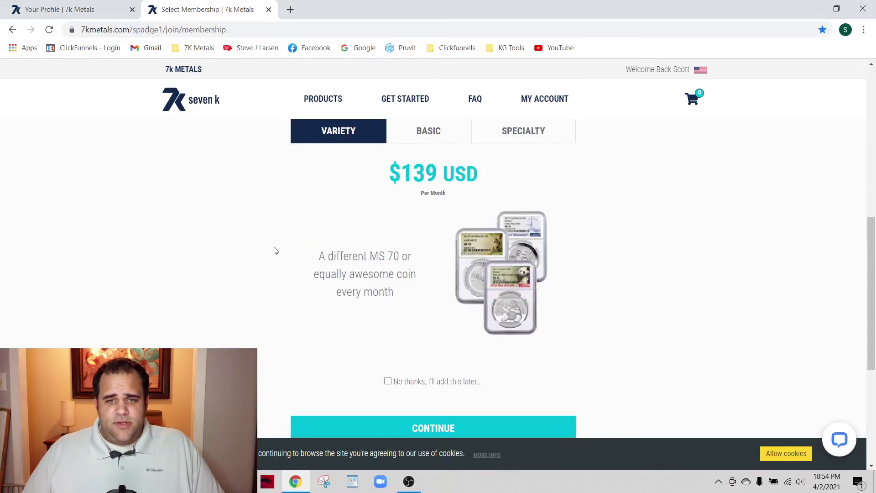
pyautogui.rightClick(268, 262)
pyautogui.click(213, 234)
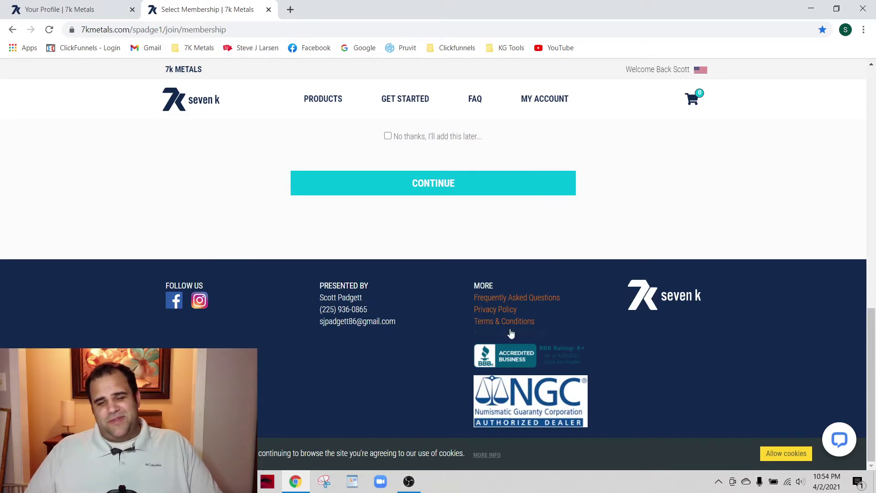
pyautogui.moveTo(380, 304); pyautogui.dragTo(302, 281)
pyautogui.click(308, 351)
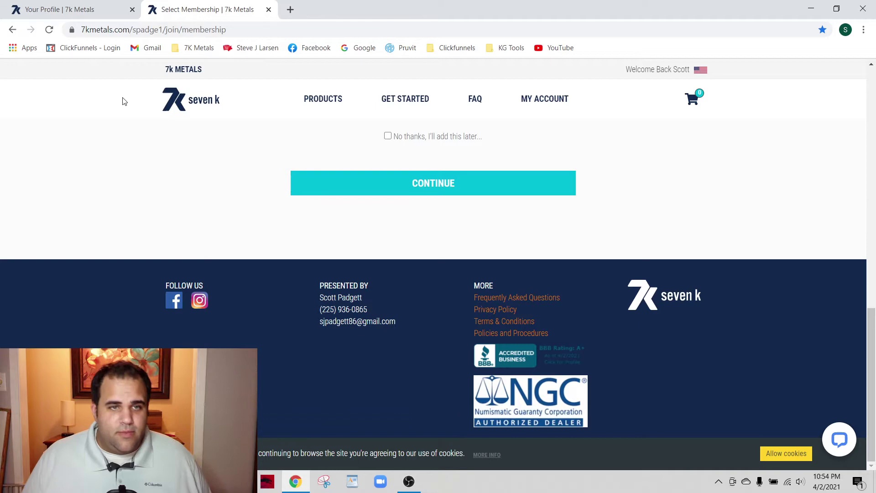
pyautogui.click(85, 6)
pyautogui.click(336, 271)
pyautogui.scroll(-3, 340, 273)
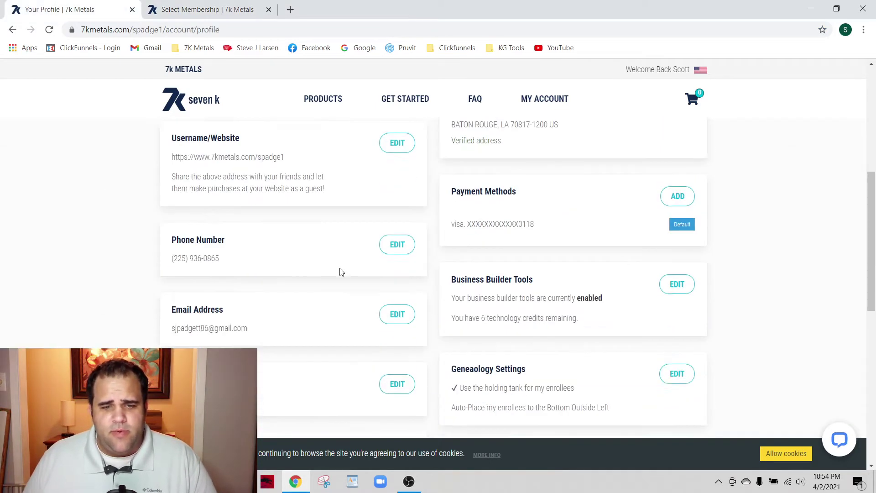
pyautogui.scroll(-1, 340, 272)
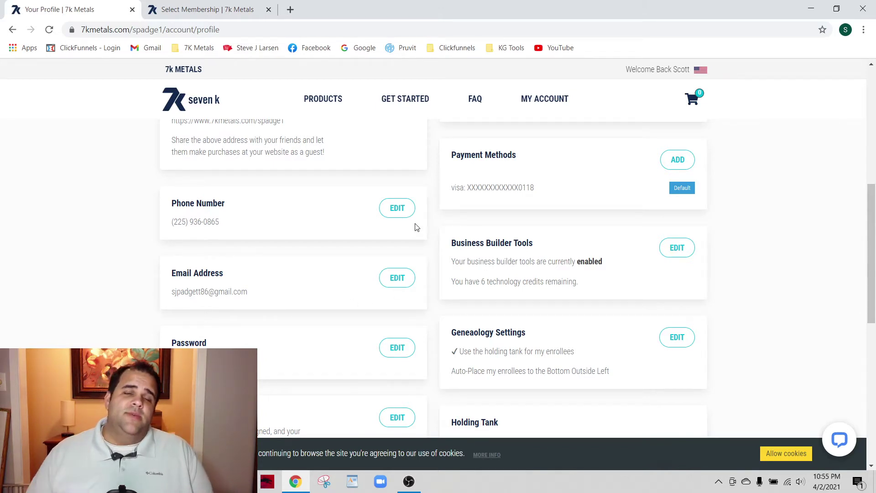
pyautogui.click(183, 8)
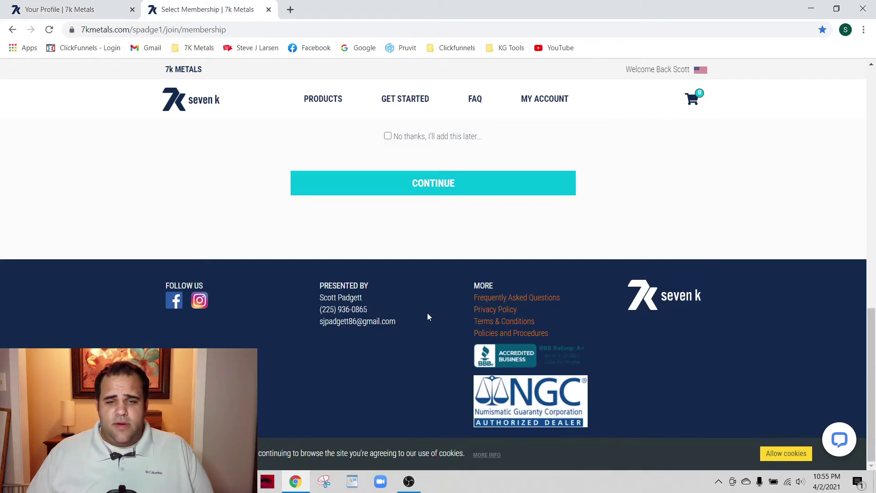
pyautogui.moveTo(401, 323); pyautogui.dragTo(315, 310)
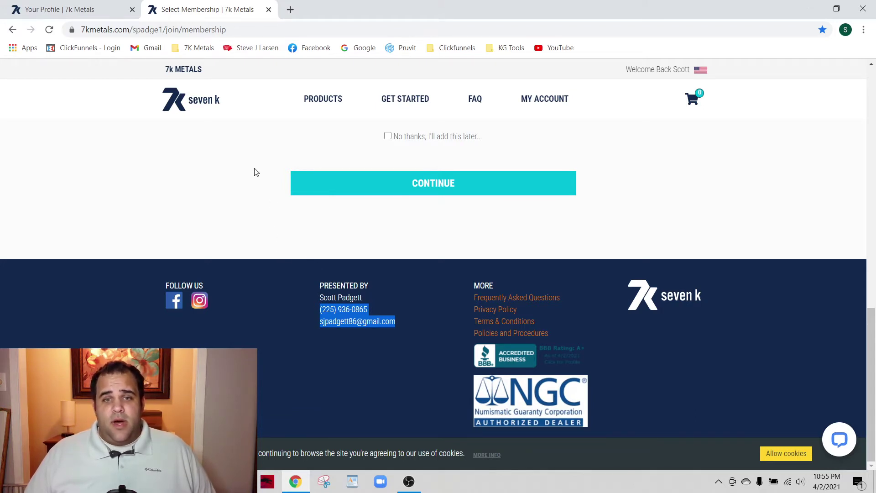
pyautogui.click(224, 179)
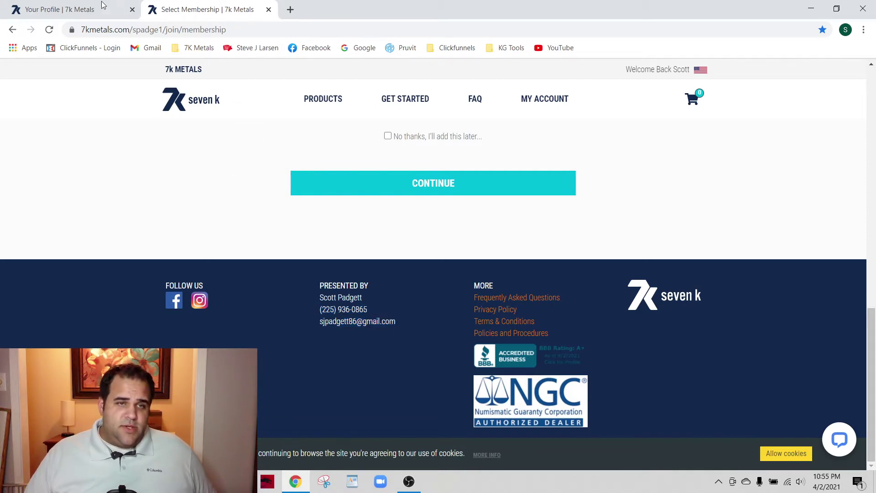
pyautogui.click(51, 6)
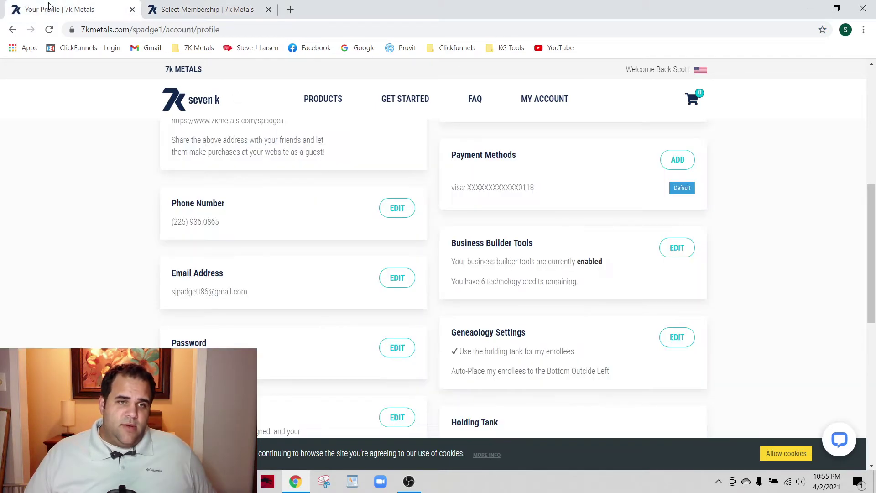
pyautogui.click(397, 208)
pyautogui.click(361, 283)
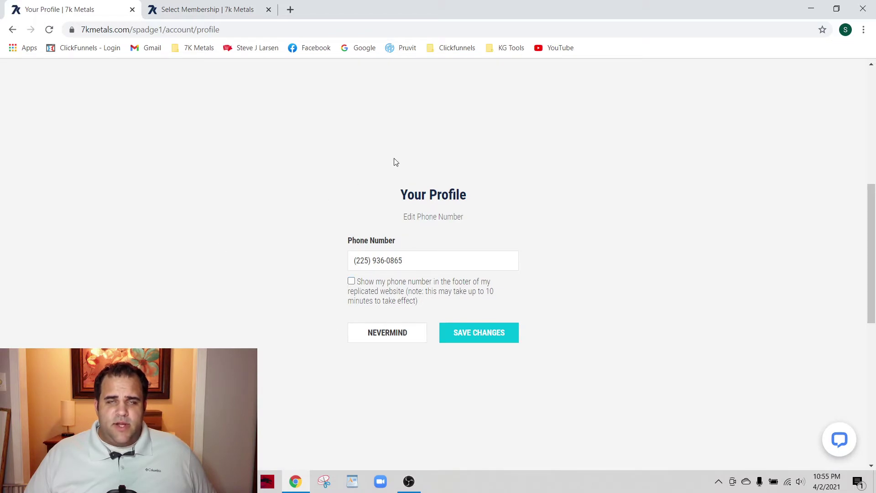
pyautogui.click(352, 282)
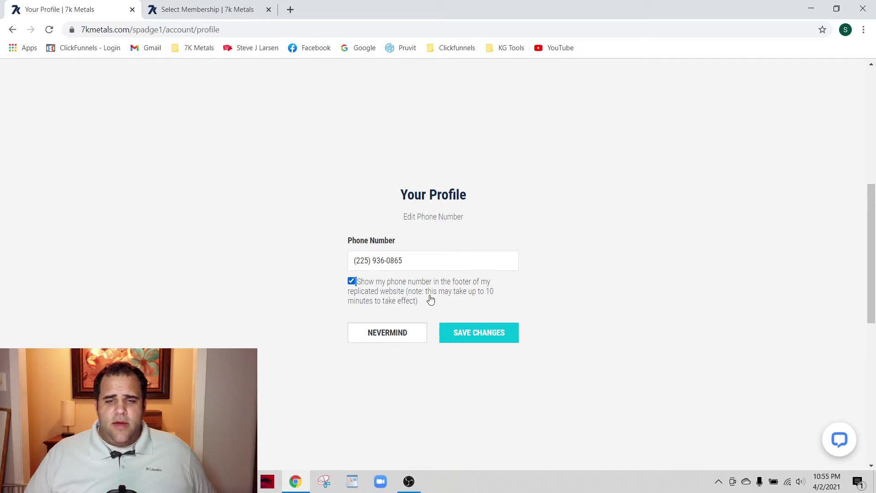
pyautogui.click(383, 330)
pyautogui.click(394, 285)
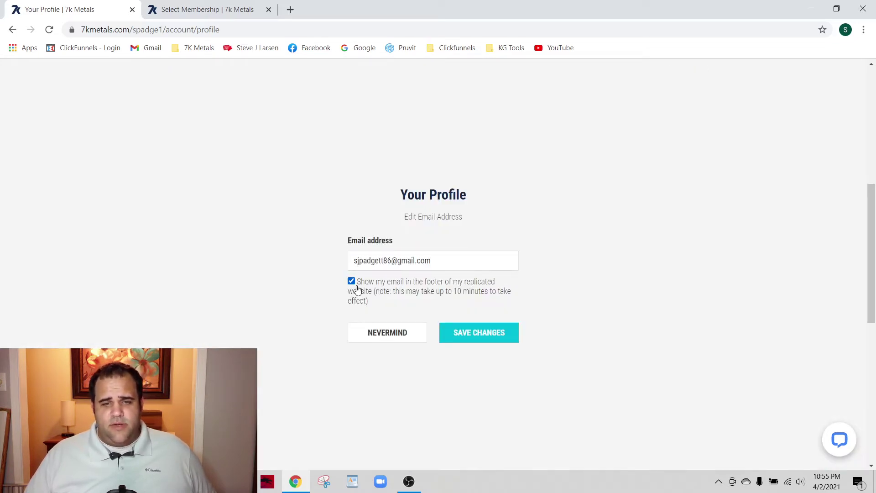
pyautogui.click(395, 340)
pyautogui.scroll(-3, 293, 290)
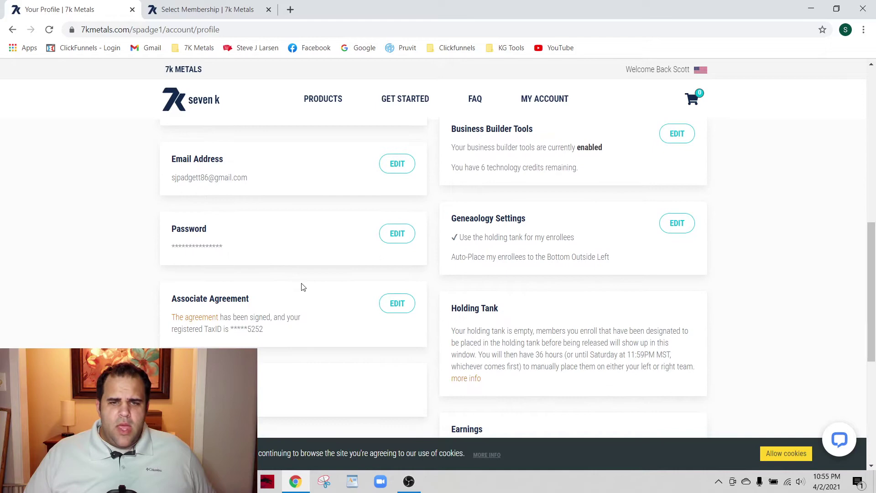
pyautogui.scroll(-6, 301, 287)
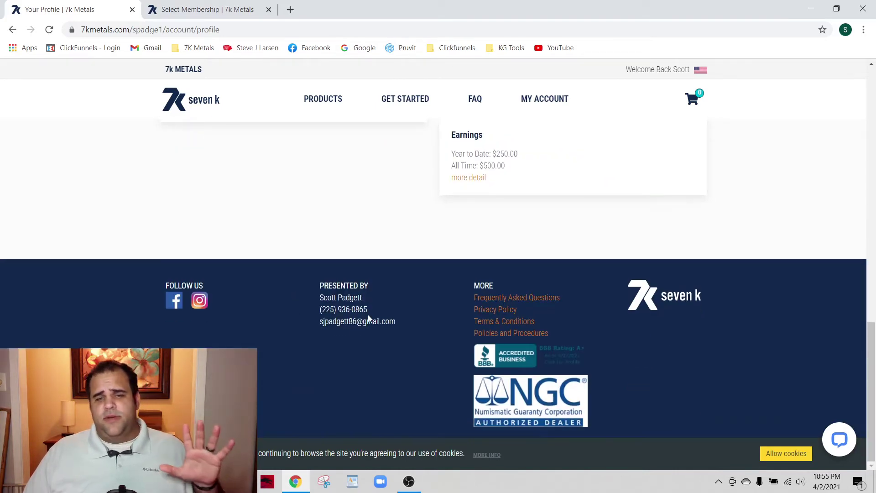
pyautogui.rightClick(368, 314)
pyautogui.click(341, 300)
pyautogui.moveTo(404, 325); pyautogui.dragTo(320, 312)
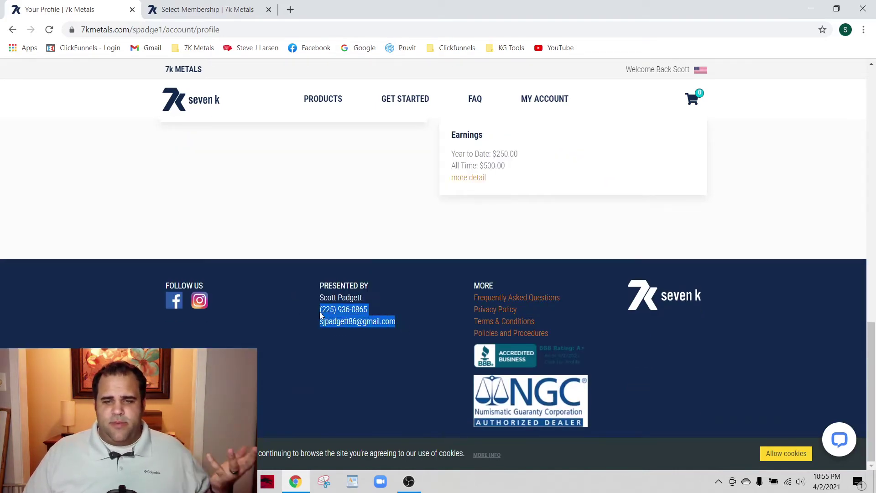
pyautogui.click(320, 312)
pyautogui.scroll(6, 283, 345)
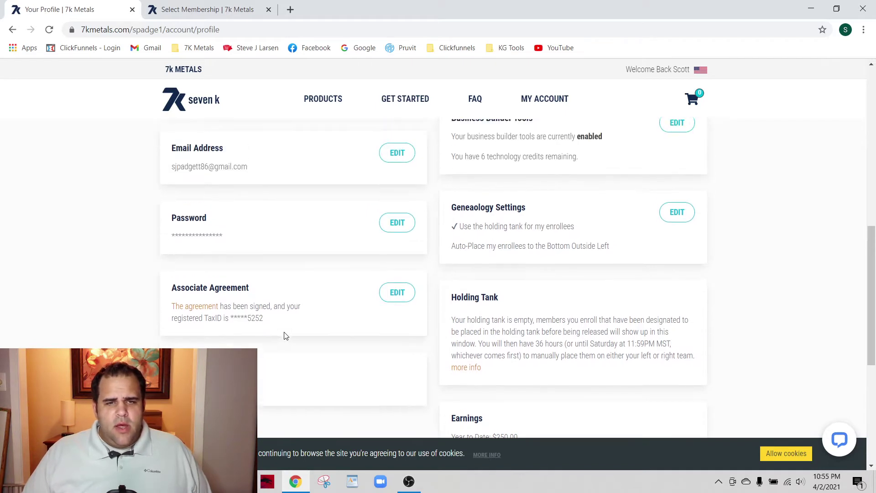
pyautogui.scroll(1, 255, 315)
pyautogui.scroll(-1, 265, 339)
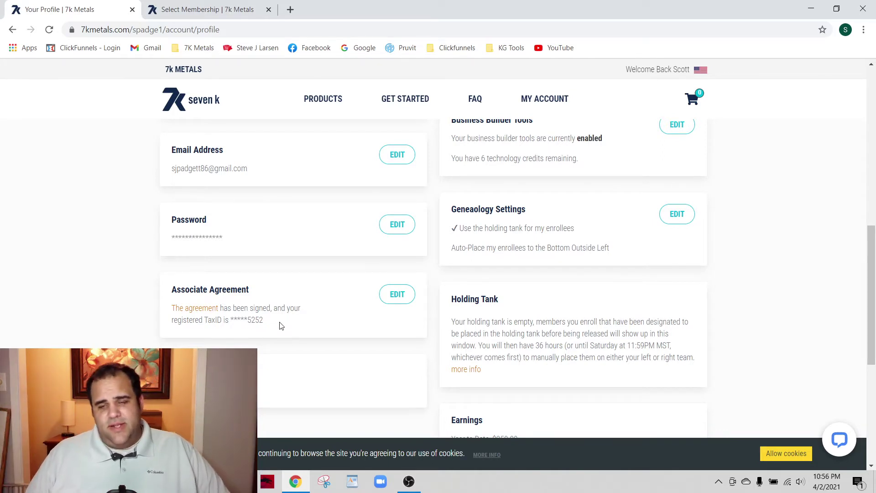
pyautogui.scroll(5, 329, 323)
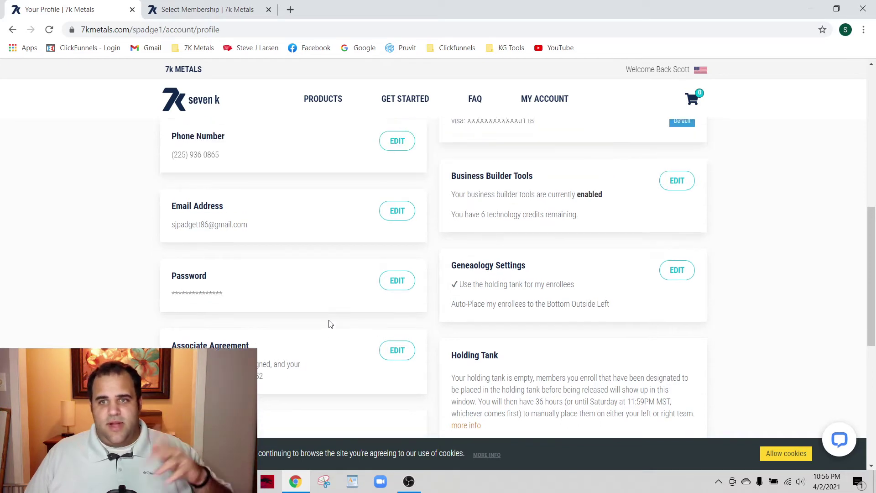
pyautogui.scroll(2, 525, 258)
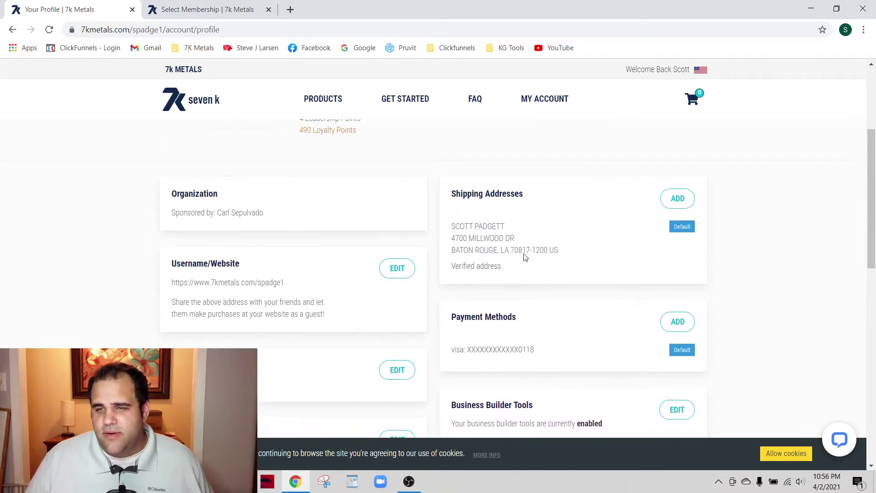
pyautogui.scroll(-3, 583, 201)
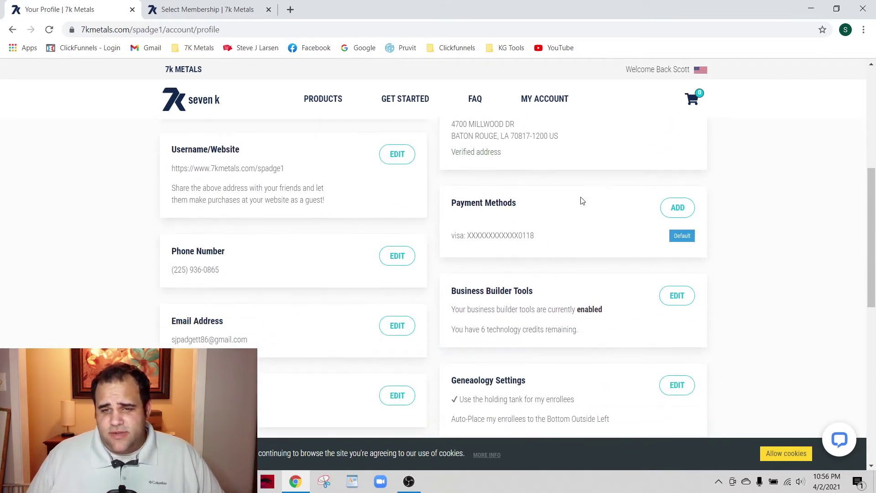
pyautogui.scroll(-3, 486, 236)
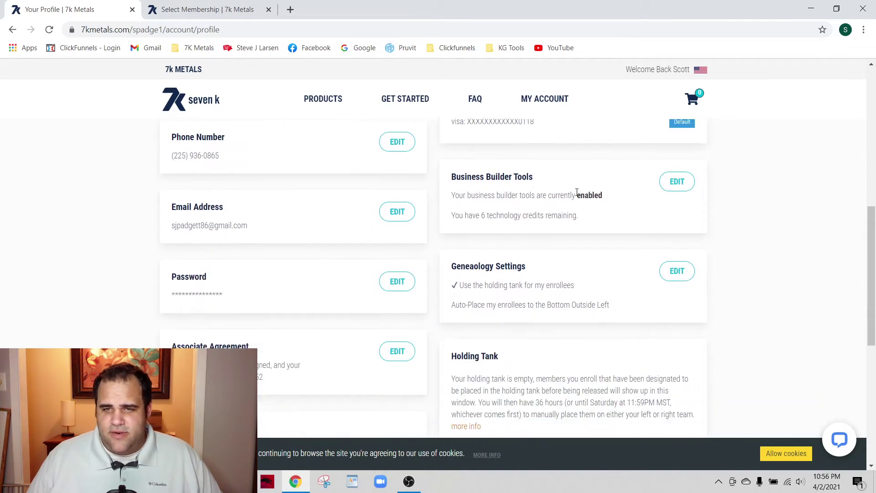
pyautogui.scroll(-1, 577, 193)
pyautogui.scroll(1, 673, 183)
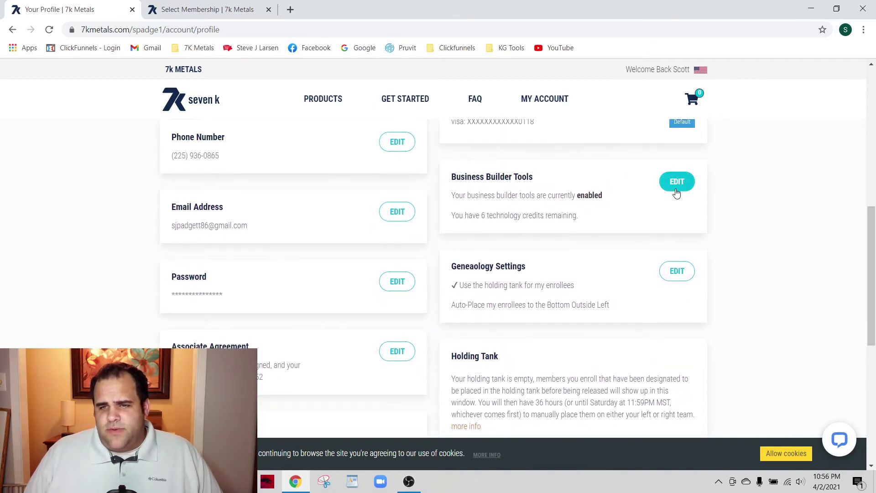
# Open the Business Builder Tools subscription editor listing Downline Explorer, Associate Training Portal and Wealth Systems Mobile App.
pyautogui.click(677, 182)
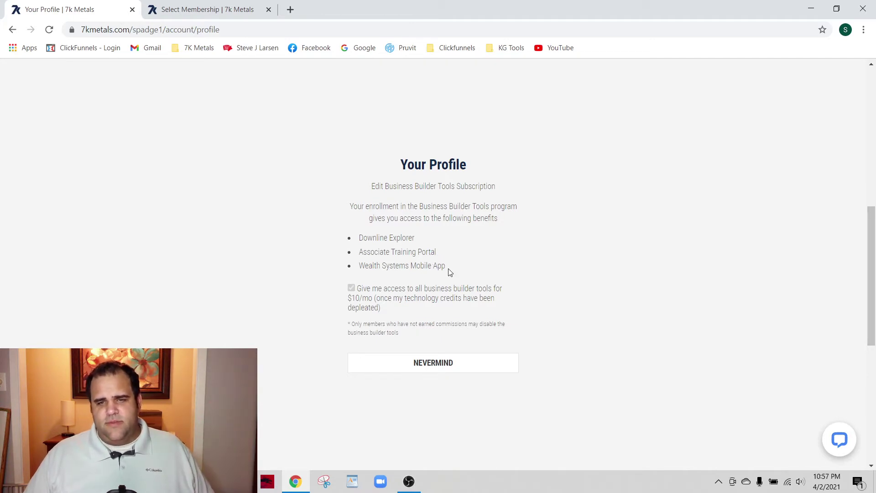
pyautogui.moveTo(448, 269); pyautogui.dragTo(425, 266)
pyautogui.click(362, 238)
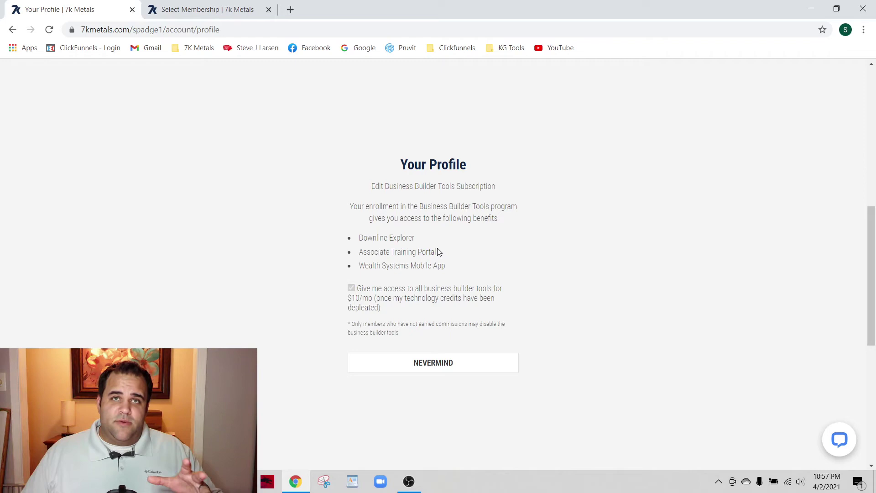
# Go back to the dashboard, reopen the profile and scroll to the Genealogy Settings, Holding Tank and Earnings cards.
pyautogui.click(12, 29)
pyautogui.scroll(-7, 388, 200)
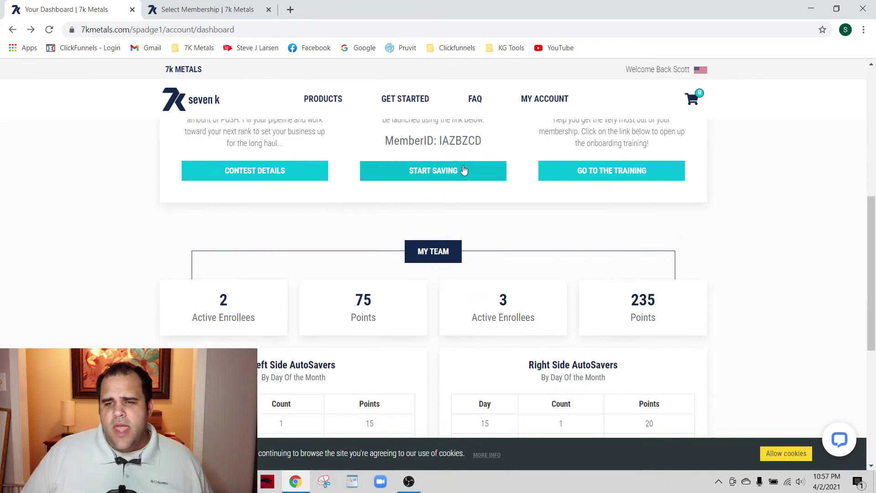
pyautogui.scroll(6, 519, 296)
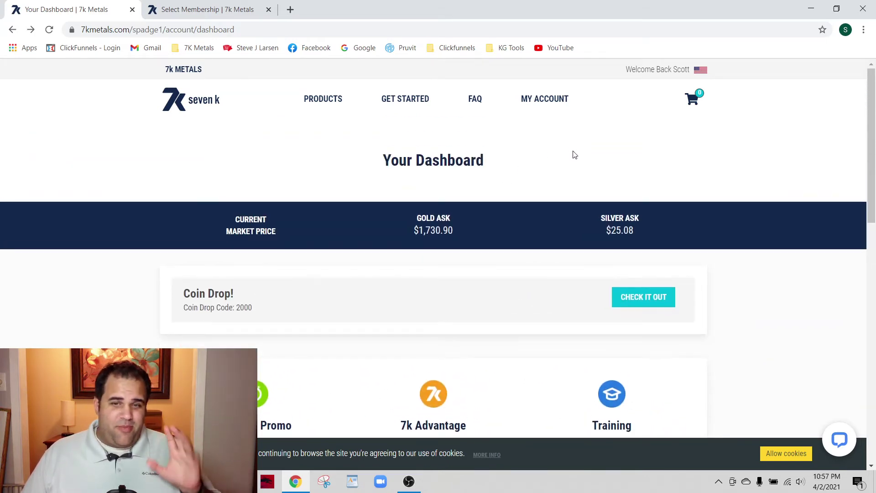
pyautogui.moveTo(536, 102)
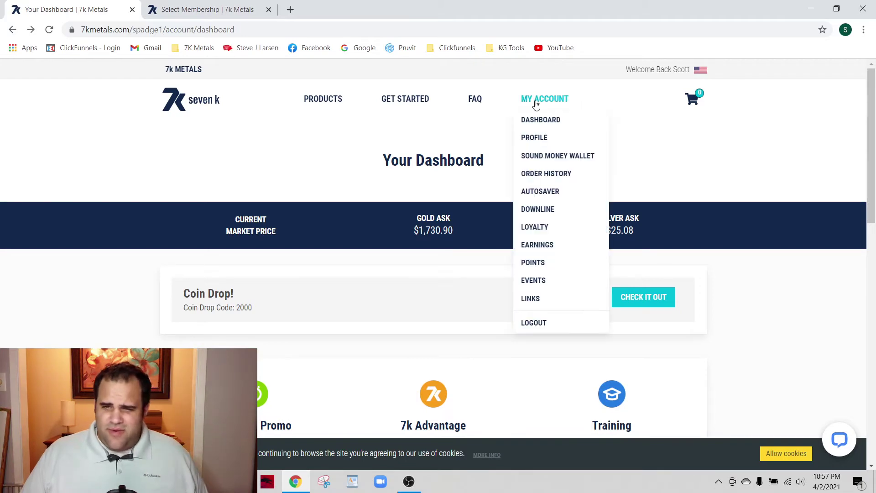
pyautogui.click(541, 138)
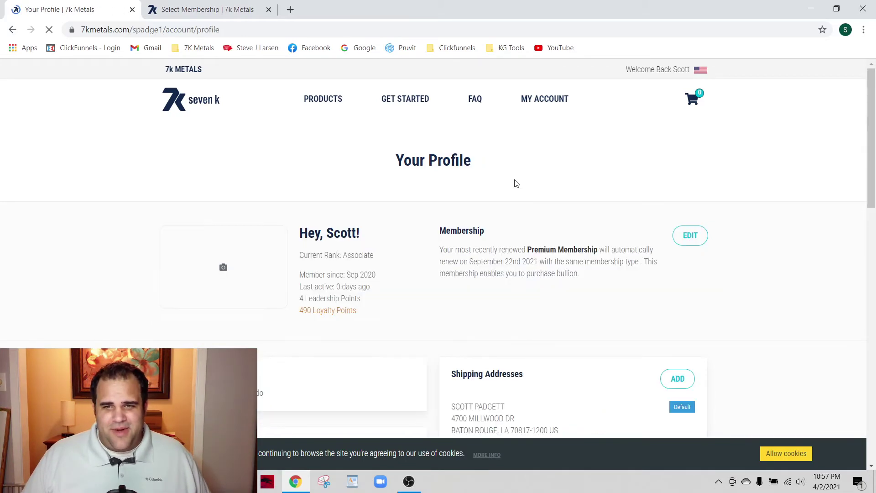
pyautogui.scroll(-3, 527, 201)
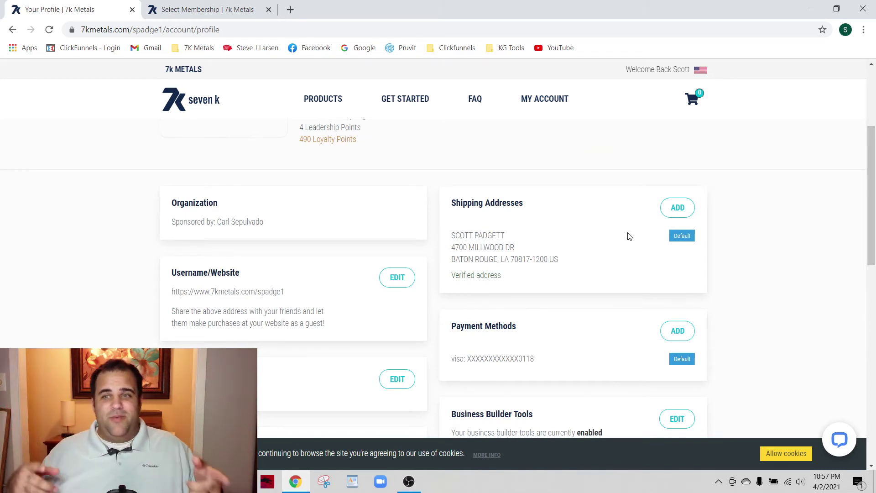
pyautogui.scroll(-7, 628, 228)
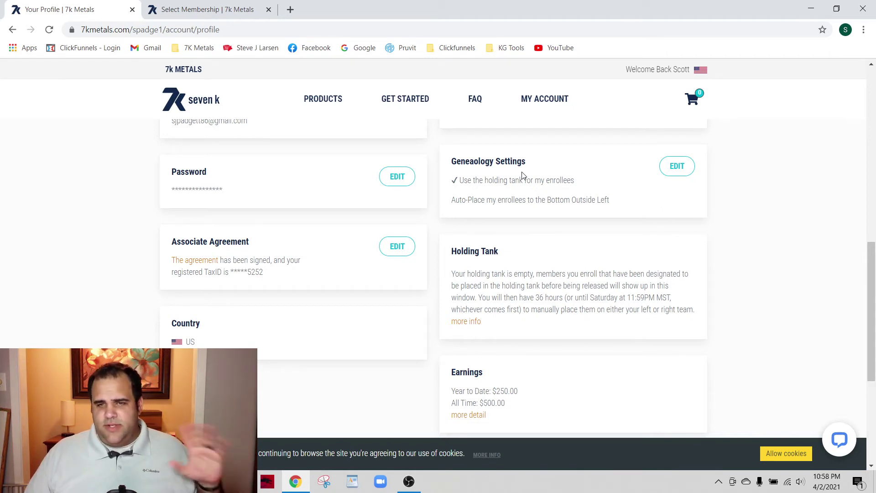
pyautogui.click(677, 175)
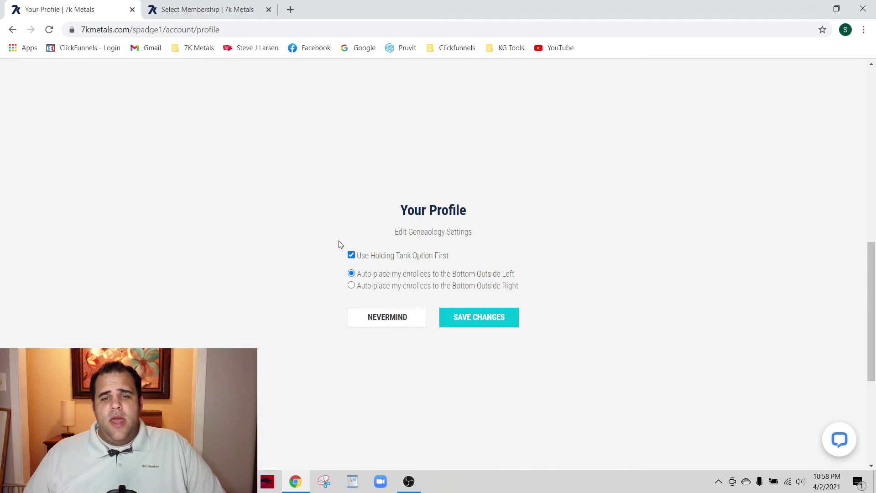
pyautogui.click(12, 29)
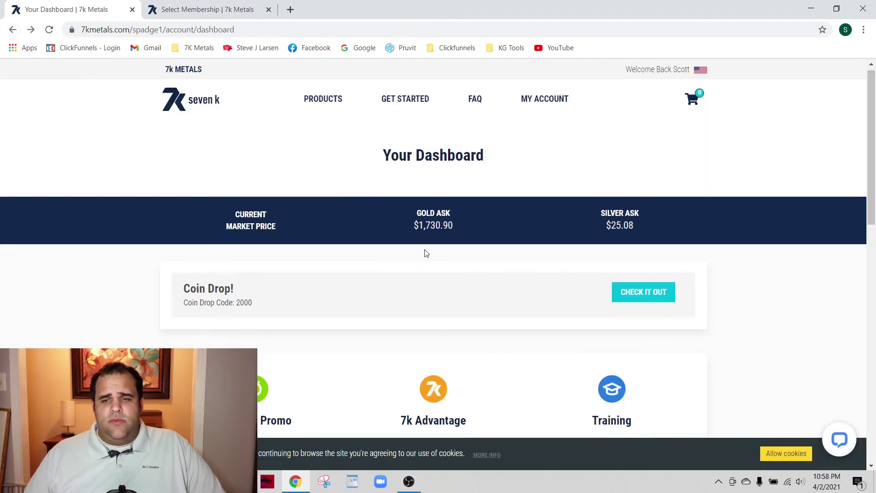
pyautogui.moveTo(545, 99)
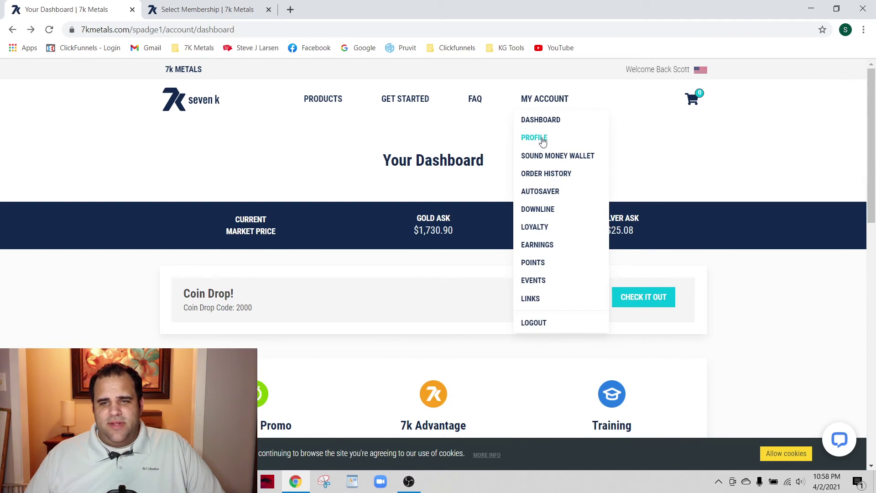
pyautogui.click(543, 142)
pyautogui.scroll(-8, 587, 240)
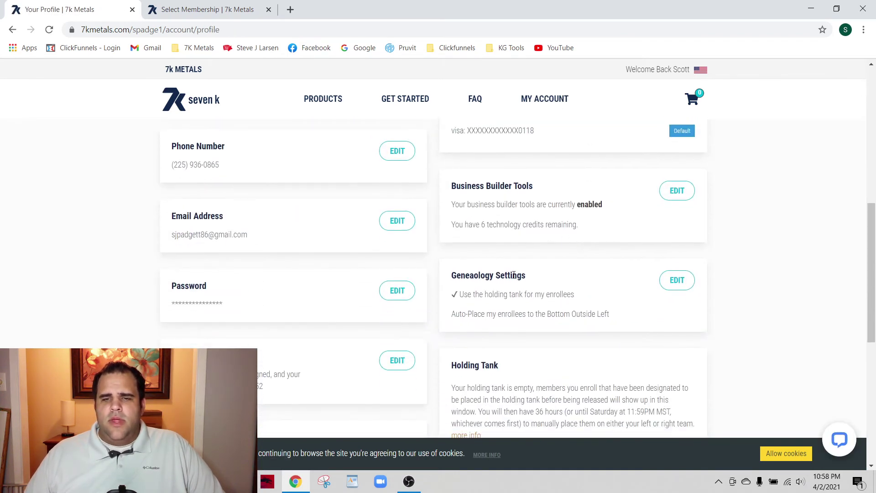
pyautogui.scroll(-4, 514, 275)
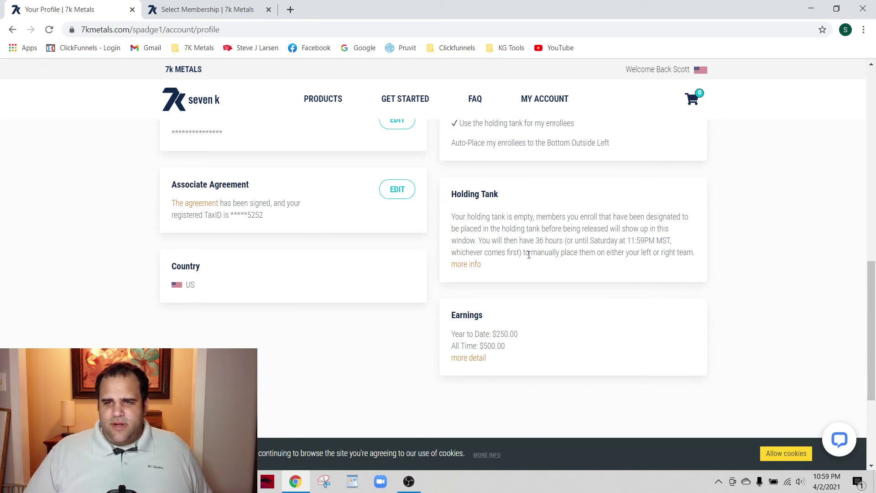
pyautogui.scroll(1, 520, 252)
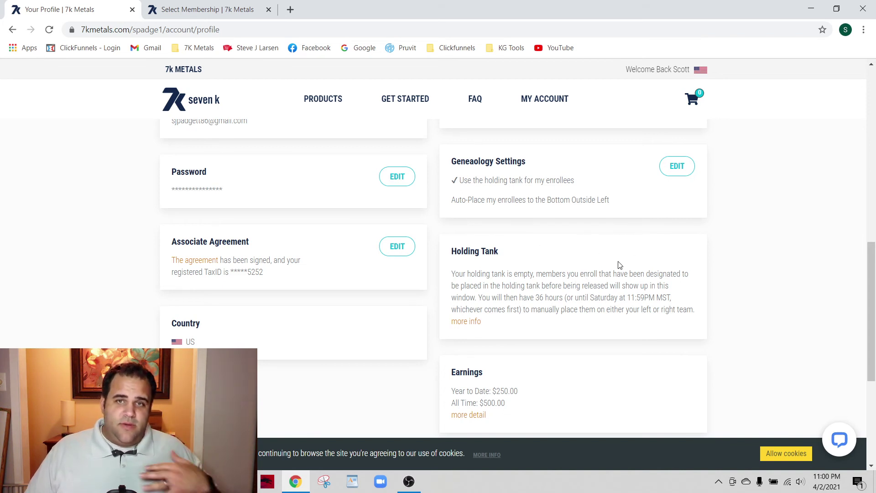
pyautogui.scroll(-1, 557, 339)
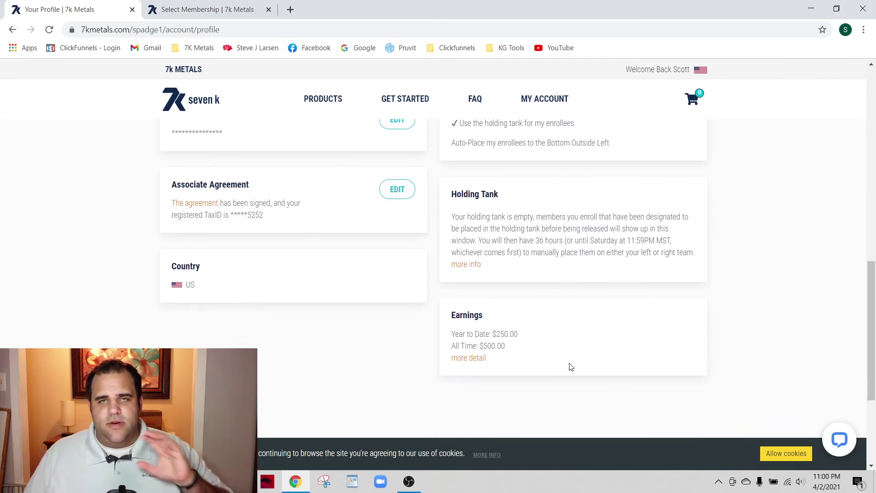
pyautogui.scroll(1, 618, 370)
pyautogui.scroll(-1, 626, 370)
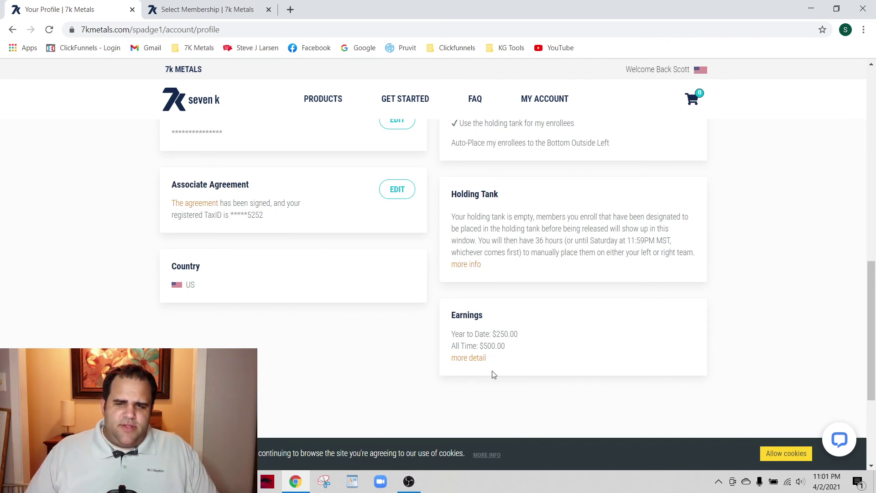
pyautogui.scroll(1, 570, 376)
pyautogui.scroll(1, 570, 376)
pyautogui.scroll(-1, 546, 372)
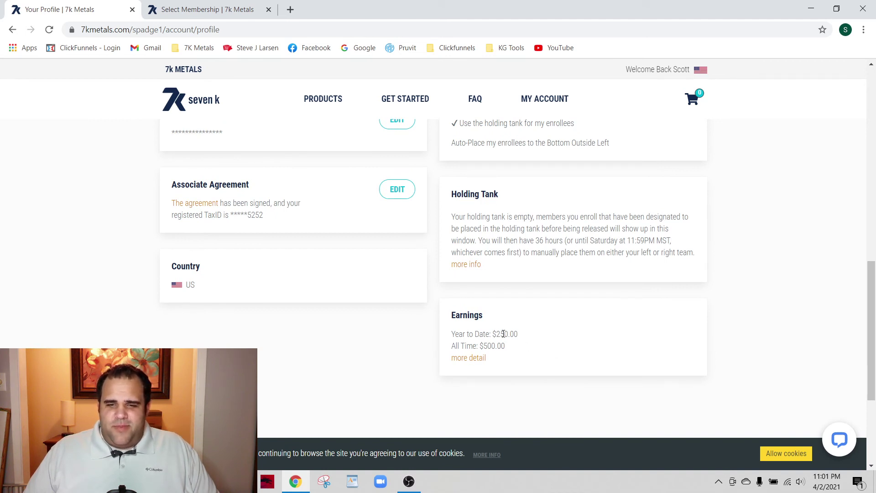
# Scroll through the profile and highlight the username in the Username/Website link.
pyautogui.scroll(5, 568, 352)
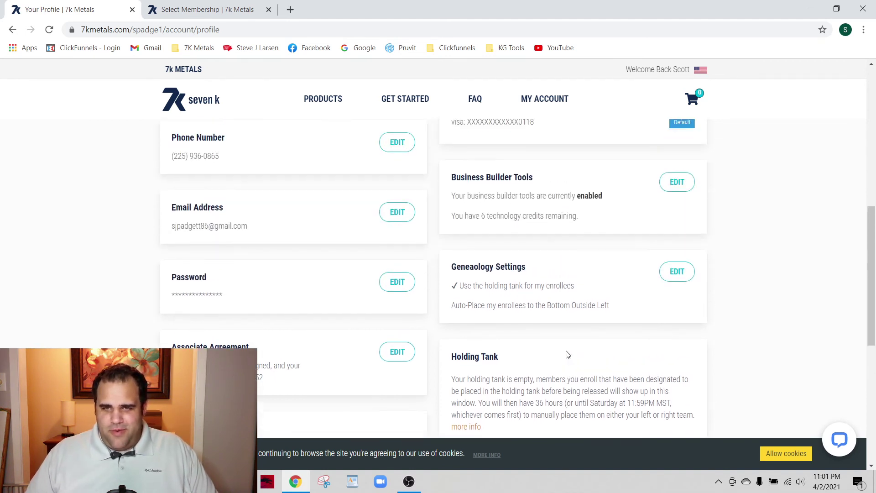
pyautogui.scroll(8, 570, 352)
pyautogui.scroll(-4, 577, 349)
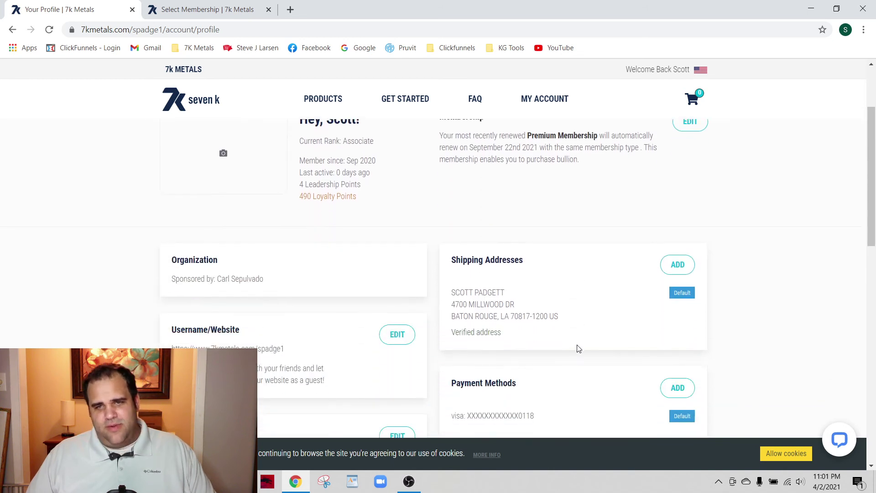
pyautogui.scroll(-1, 578, 349)
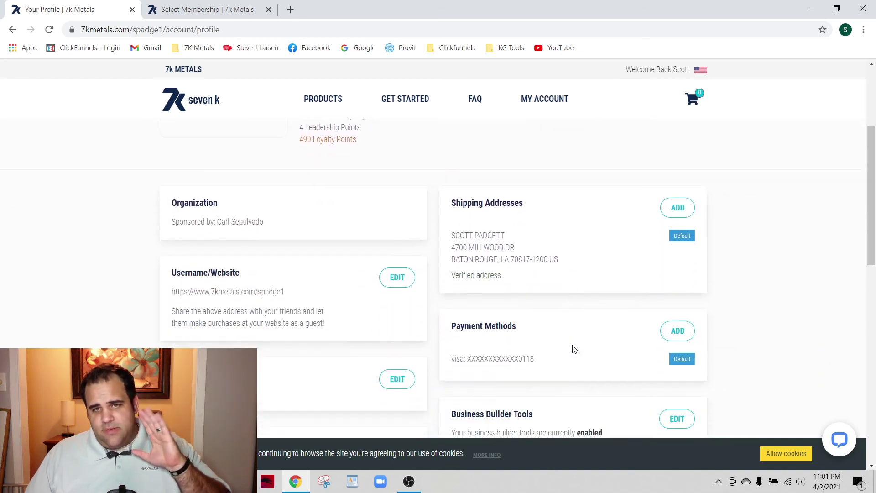
pyautogui.scroll(2, 568, 352)
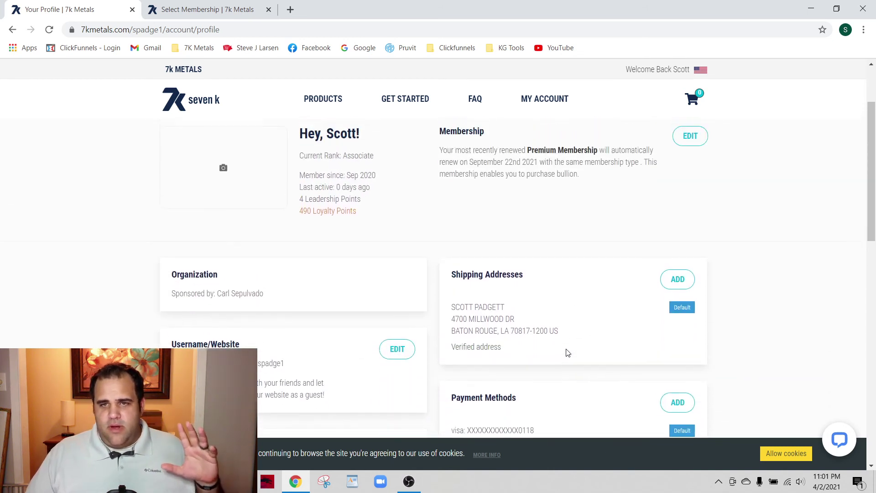
pyautogui.rightClick(567, 351)
pyautogui.click(470, 228)
pyautogui.scroll(-4, 475, 237)
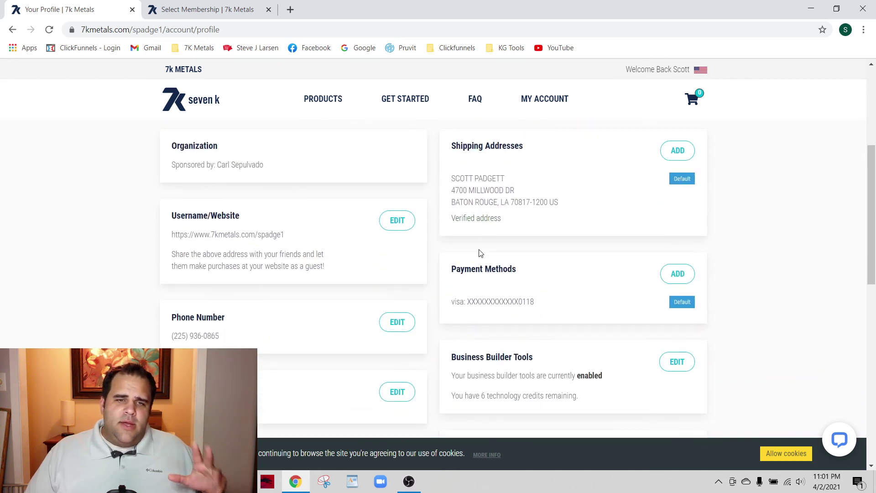
pyautogui.scroll(-1, 475, 254)
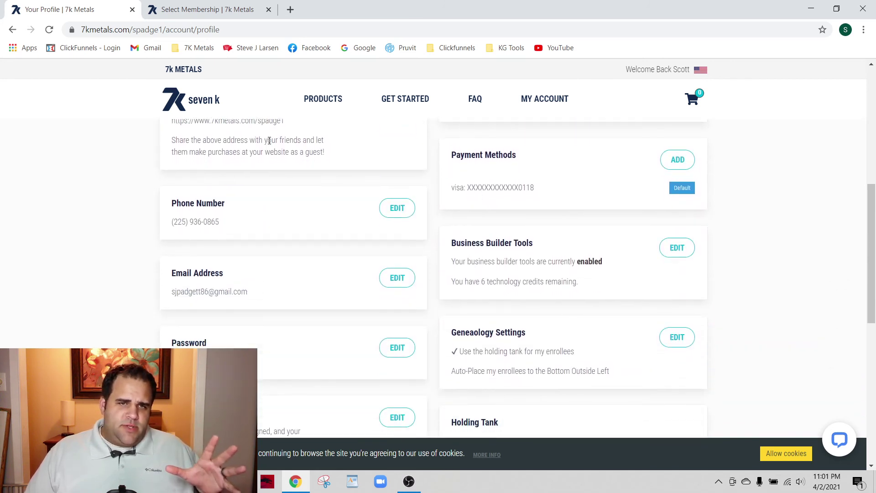
pyautogui.scroll(1, 274, 155)
pyautogui.moveTo(284, 178); pyautogui.dragTo(256, 181)
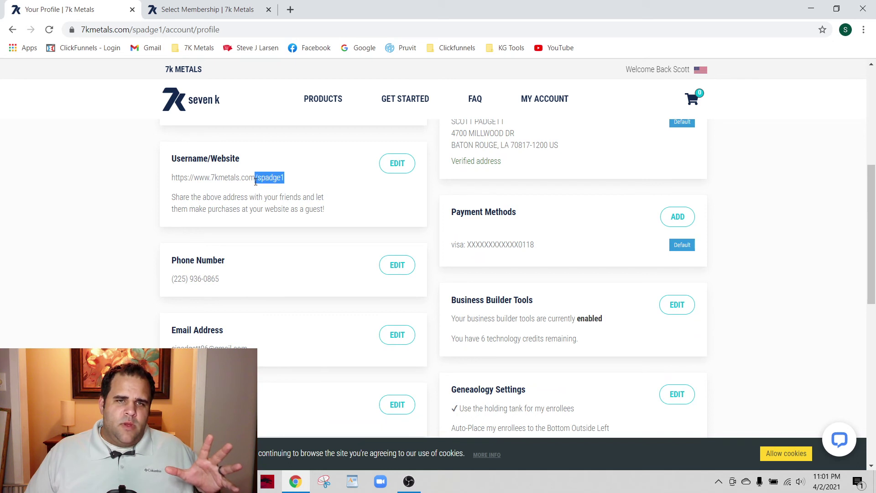
pyautogui.click(220, 282)
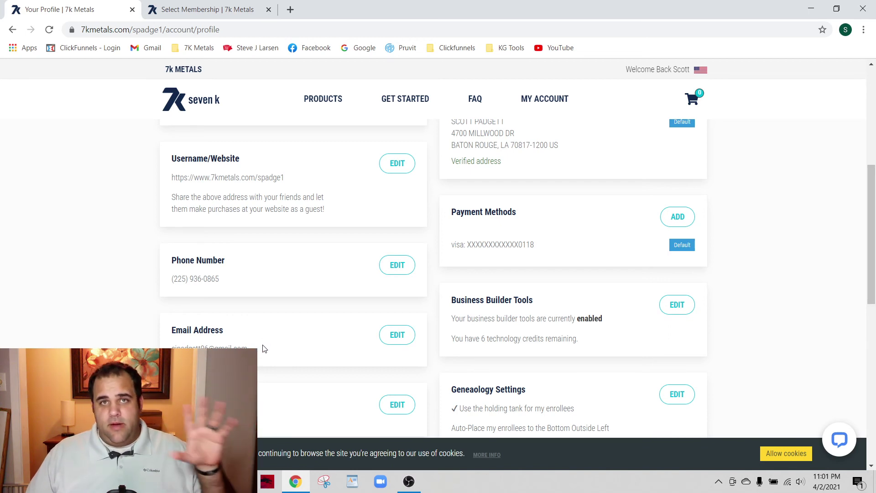
# Open the Genealogy Settings editor, showing Use Holding Tank on and auto-place Bottom Outside Left.
pyautogui.scroll(-3, 538, 290)
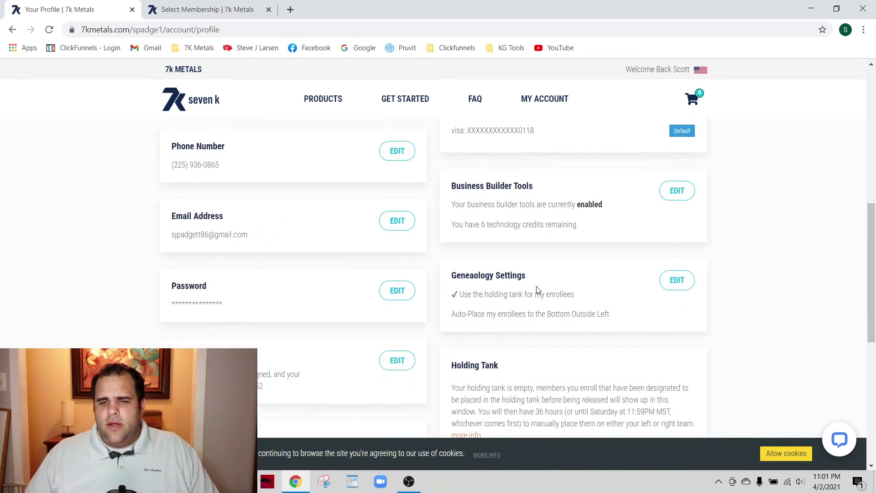
pyautogui.scroll(-4, 538, 290)
pyautogui.scroll(1, 579, 178)
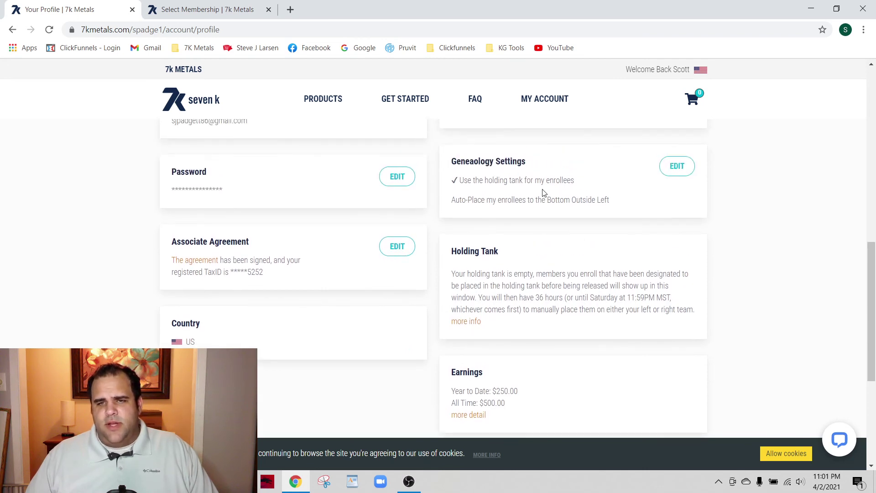
pyautogui.click(662, 173)
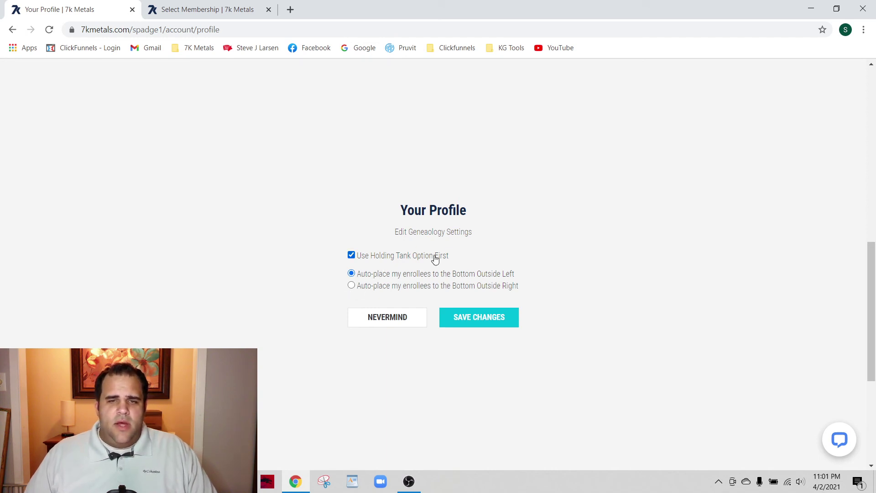
# Leave the genealogy form unsaved and return to Your Dashboard showing gold $1,730.90 and silver $25.08.
pyautogui.click(12, 30)
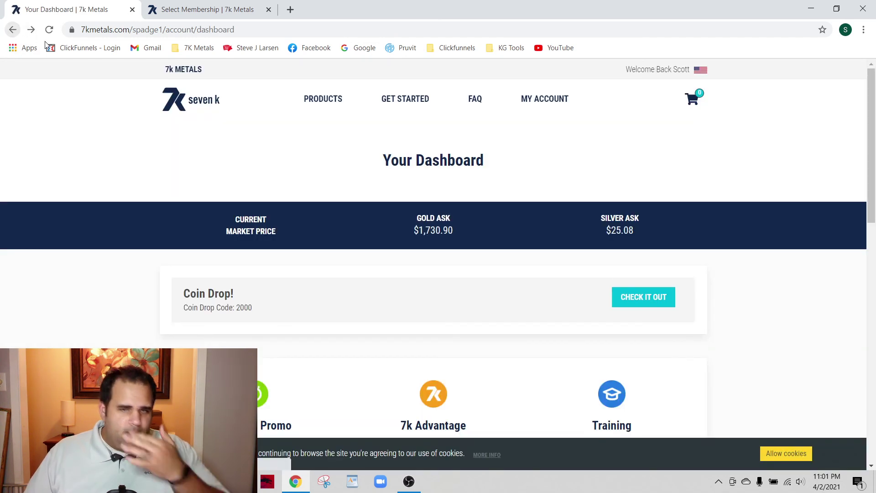
pyautogui.scroll(-4, 526, 321)
pyautogui.scroll(4, 527, 321)
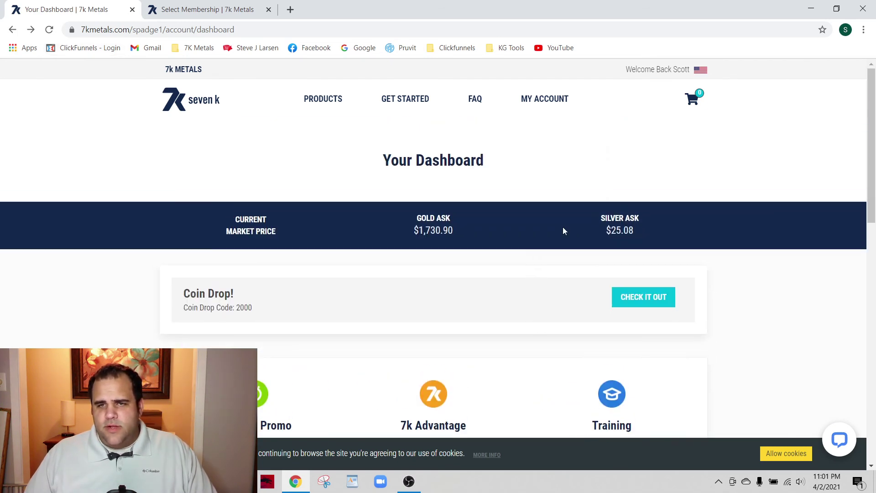
pyautogui.moveTo(545, 98)
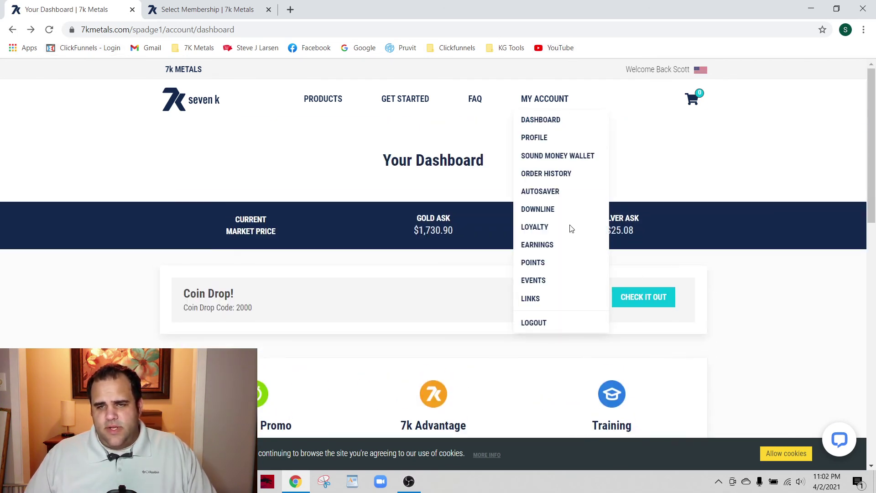